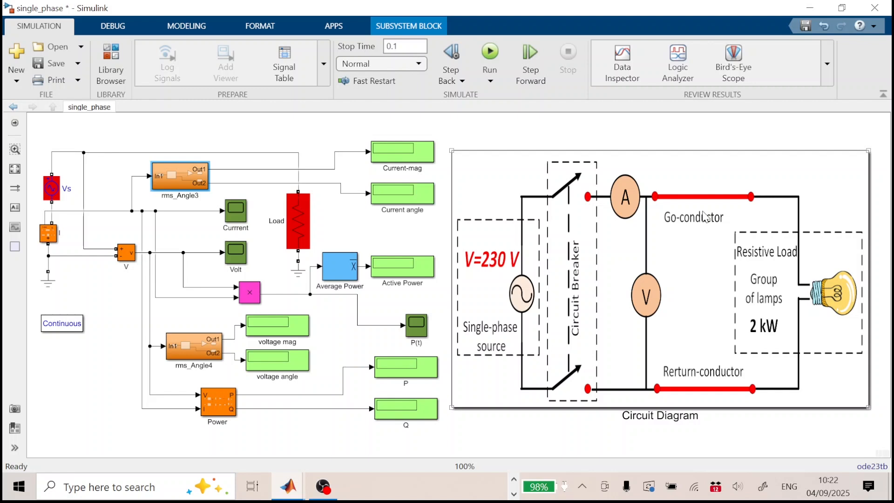
{"action": "left_click", "coordinate": [272, 128]}
{"action": "left_click", "coordinate": [180, 26]}
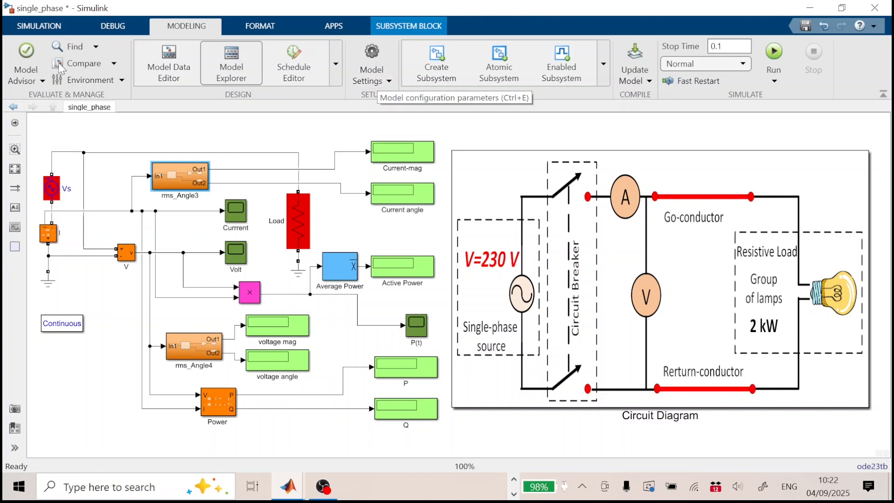
{"action": "left_click", "coordinate": [39, 26]}
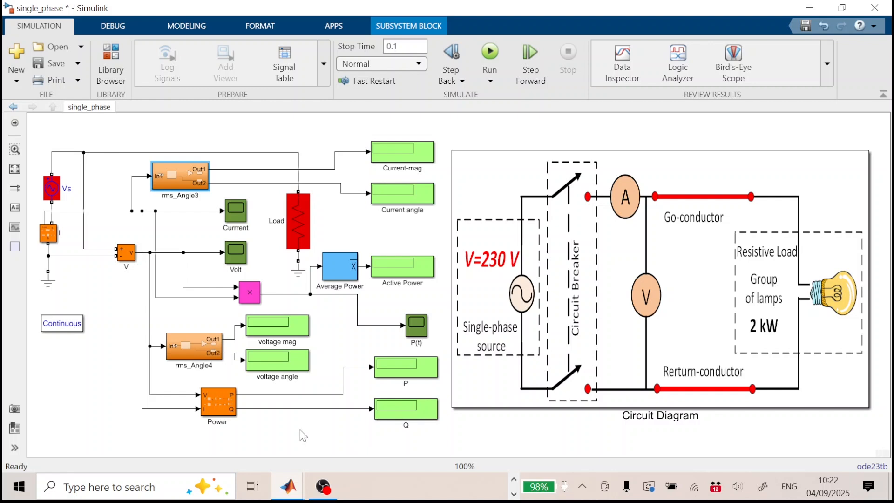
Review the block parameters of the AC voltage source Vs and the series RLC Load without changing them.
{"action": "left_click", "coordinate": [50, 193]}
{"action": "left_click", "coordinate": [50, 194]}
{"action": "double_click", "coordinate": [50, 195]}
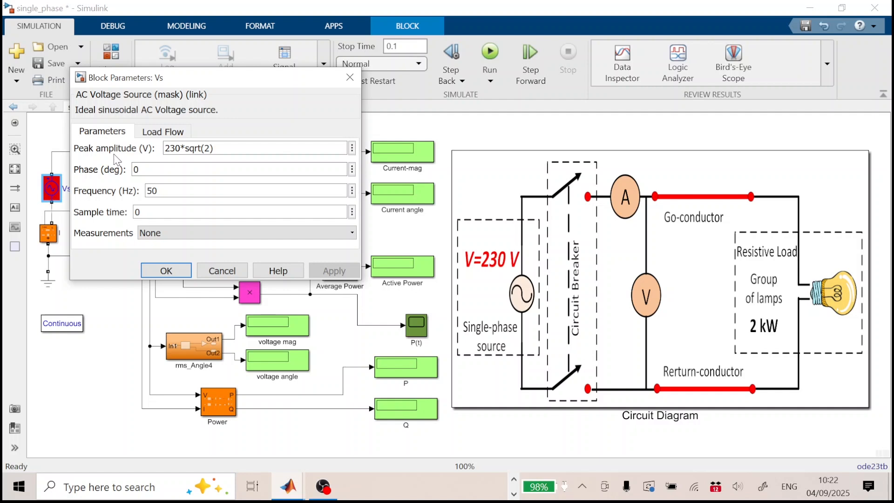
{"action": "left_click", "coordinate": [168, 151]}
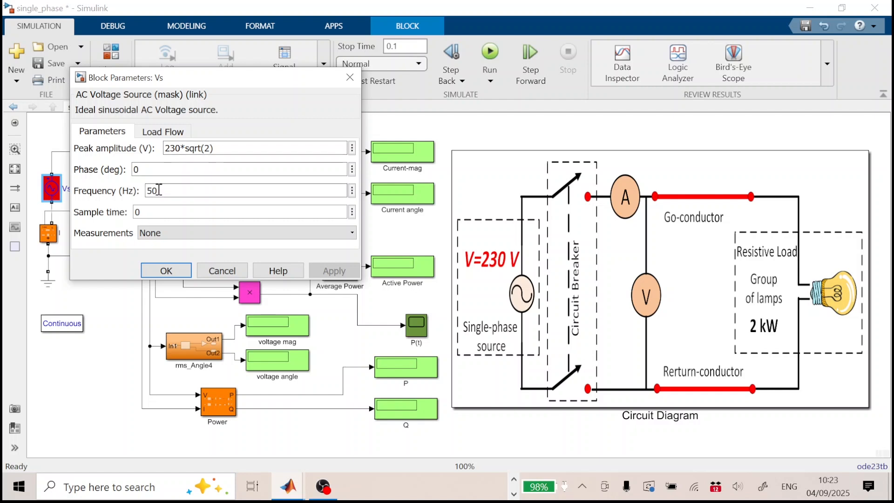
{"action": "left_click", "coordinate": [163, 271]}
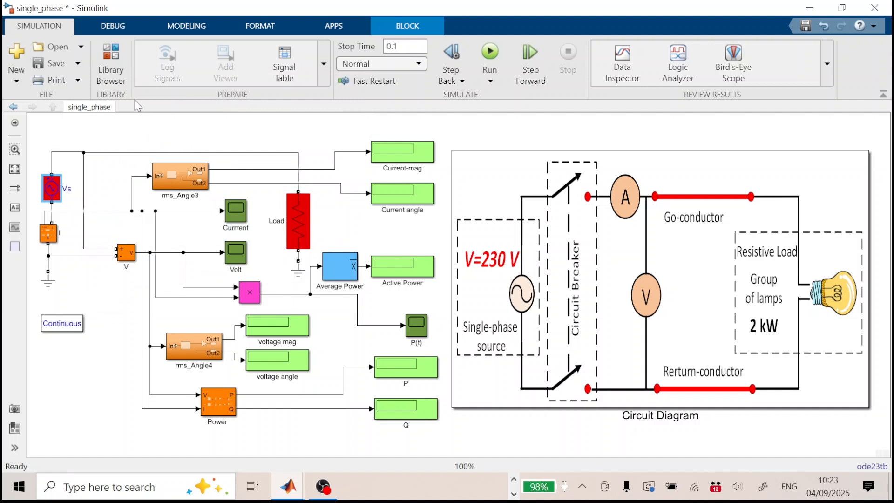
{"action": "double_click", "coordinate": [298, 218]}
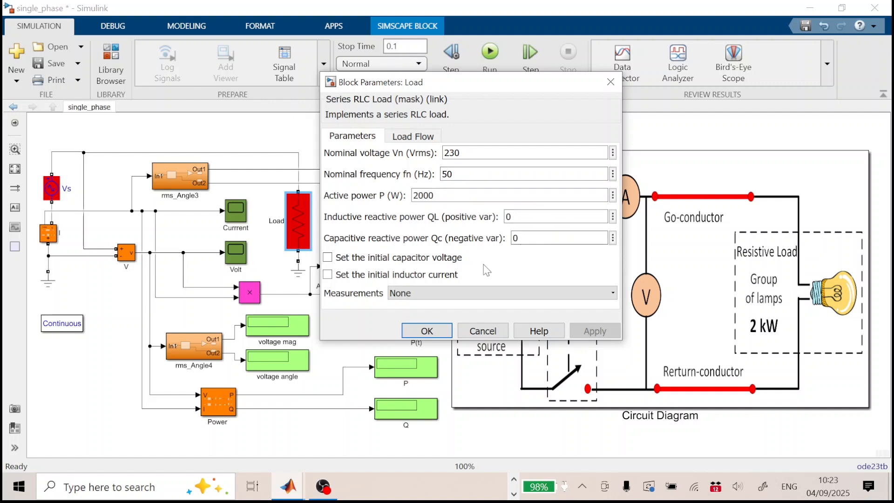
{"action": "left_click", "coordinate": [430, 329]}
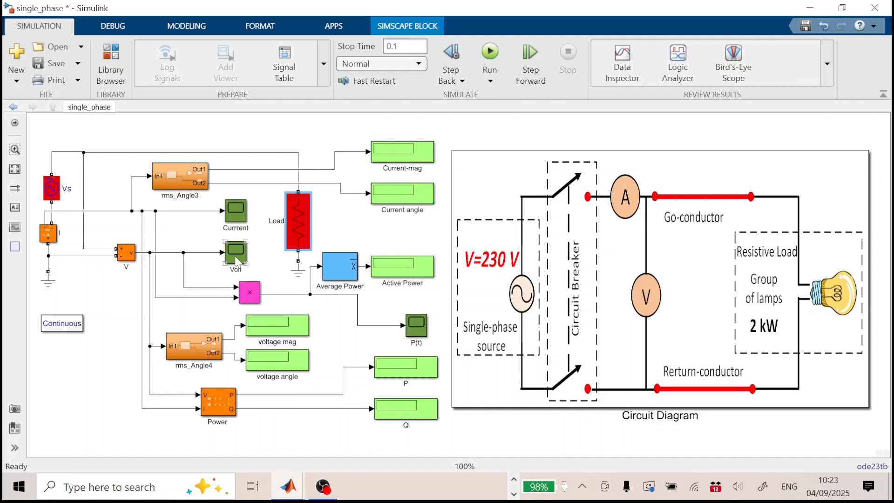
Inspect the Fourier and Gain block parameters inside the rms_Angle3 subsystem, then return to the top-level model.
{"action": "left_click", "coordinate": [174, 179]}
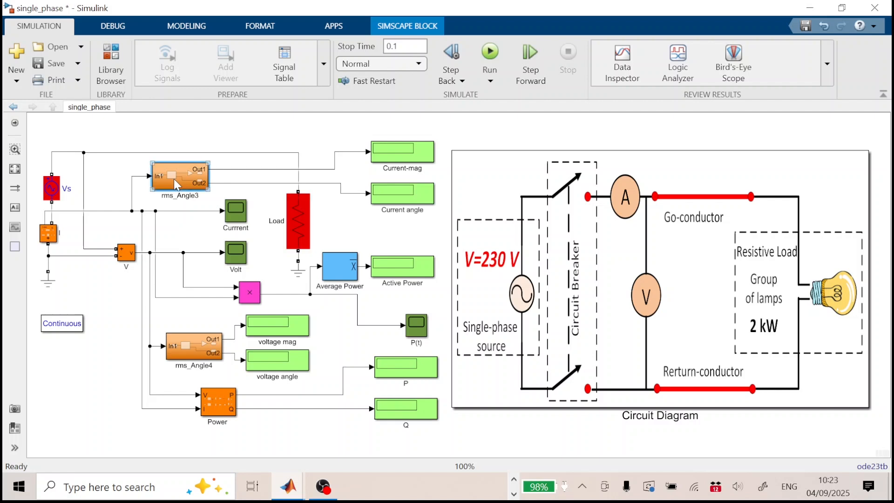
{"action": "double_click", "coordinate": [174, 179]}
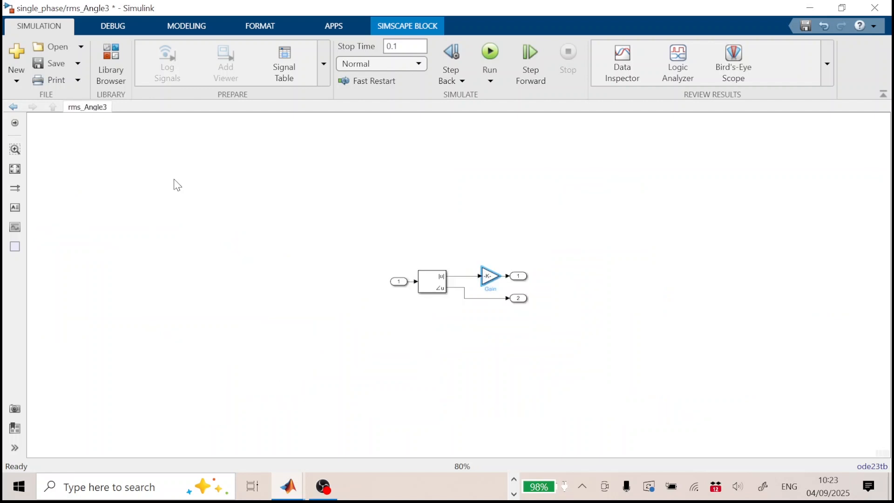
{"action": "left_click", "coordinate": [438, 293]}
{"action": "double_click", "coordinate": [436, 289]}
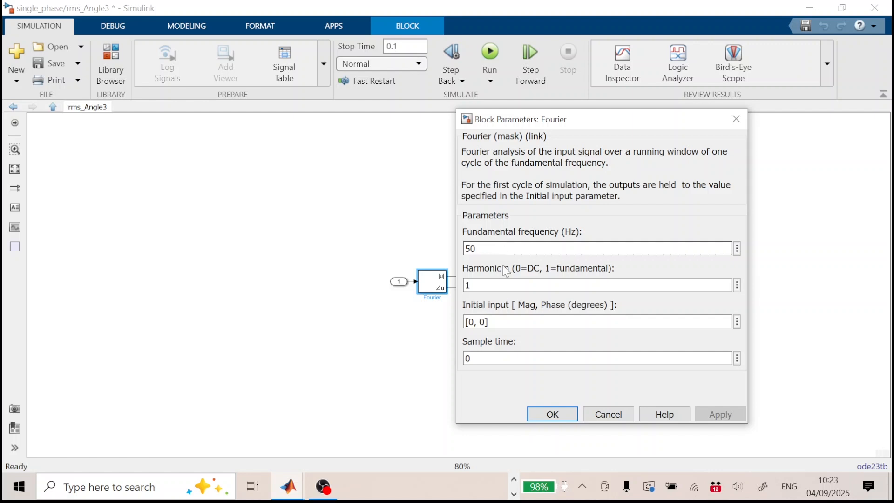
{"action": "left_click", "coordinate": [551, 413]}
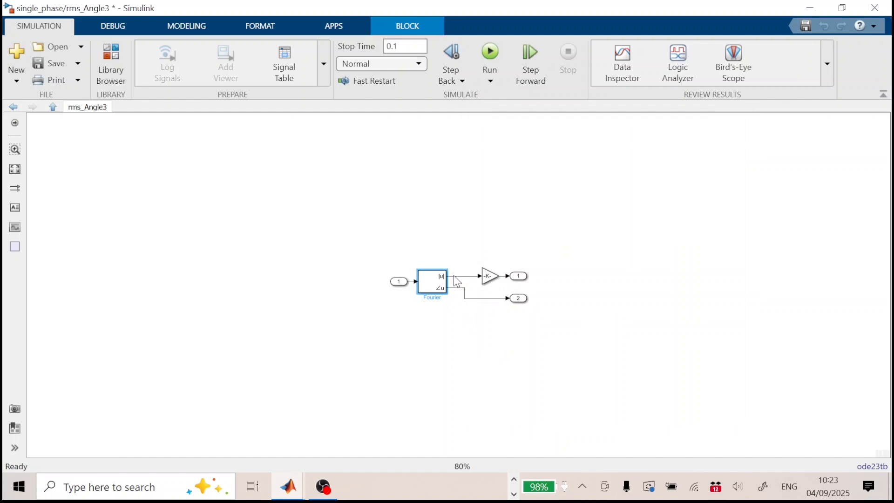
{"action": "double_click", "coordinate": [489, 276]}
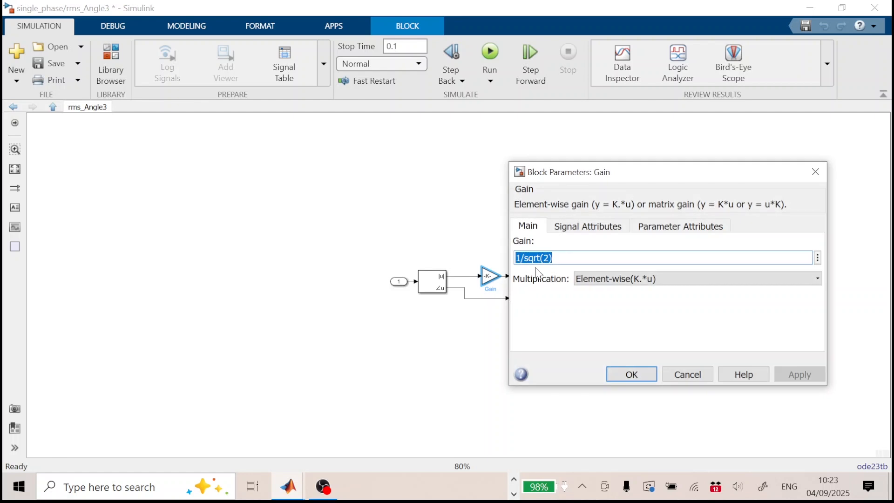
{"action": "left_click", "coordinate": [617, 374]}
{"action": "left_click", "coordinate": [53, 107]}
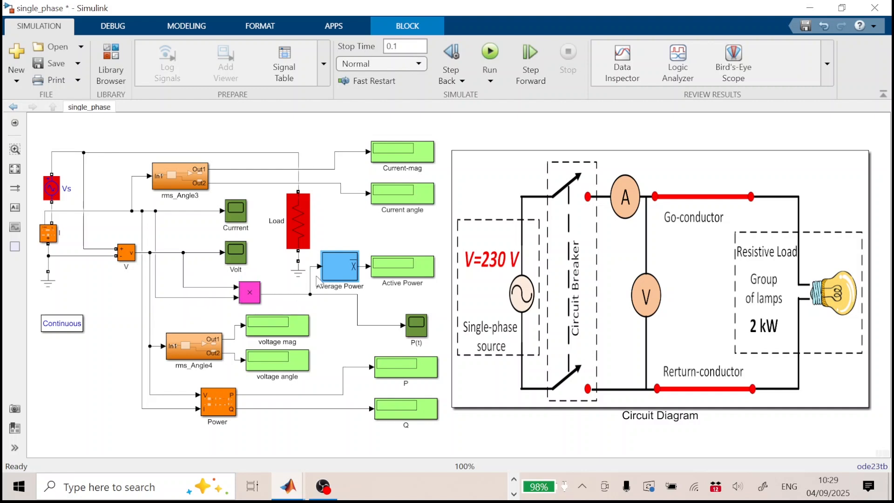
Review the parameters of the Average Power mean block and the Active Power display it feeds.
{"action": "left_click", "coordinate": [341, 265]}
{"action": "double_click", "coordinate": [336, 274]}
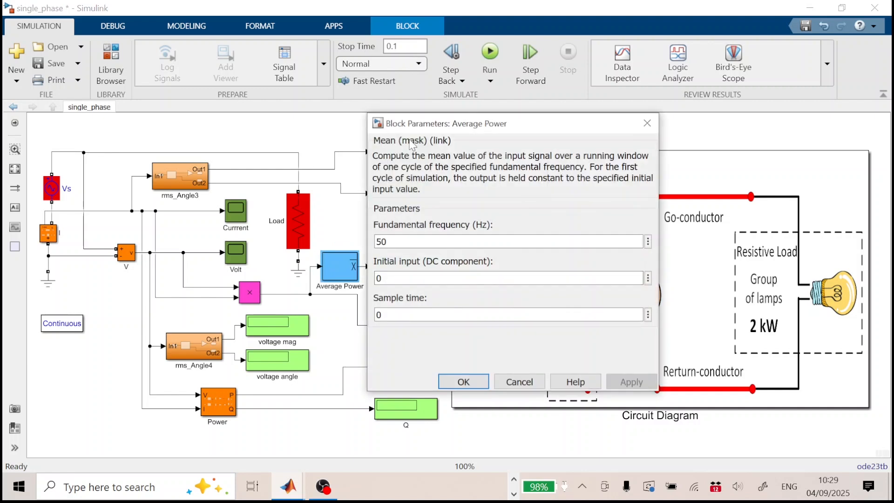
{"action": "left_click", "coordinate": [403, 242]}
{"action": "left_click", "coordinate": [463, 382]}
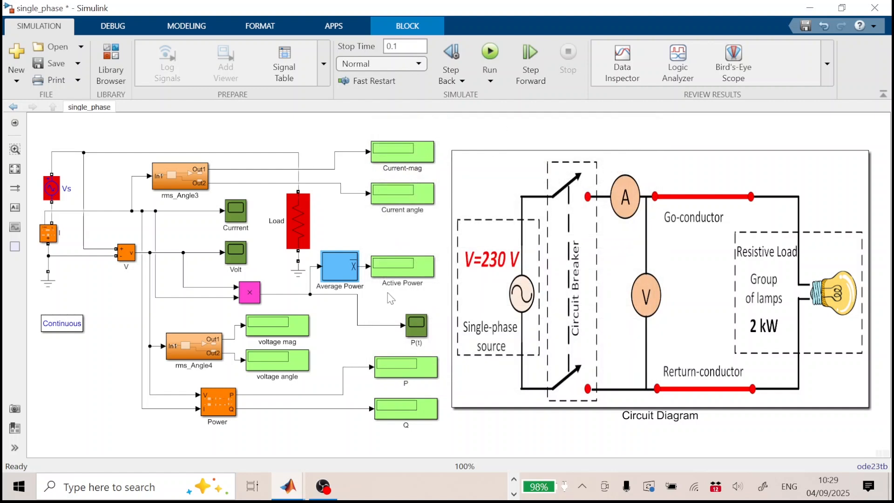
{"action": "left_click", "coordinate": [389, 264]}
{"action": "left_click", "coordinate": [423, 334]}
{"action": "left_click", "coordinate": [398, 306]}
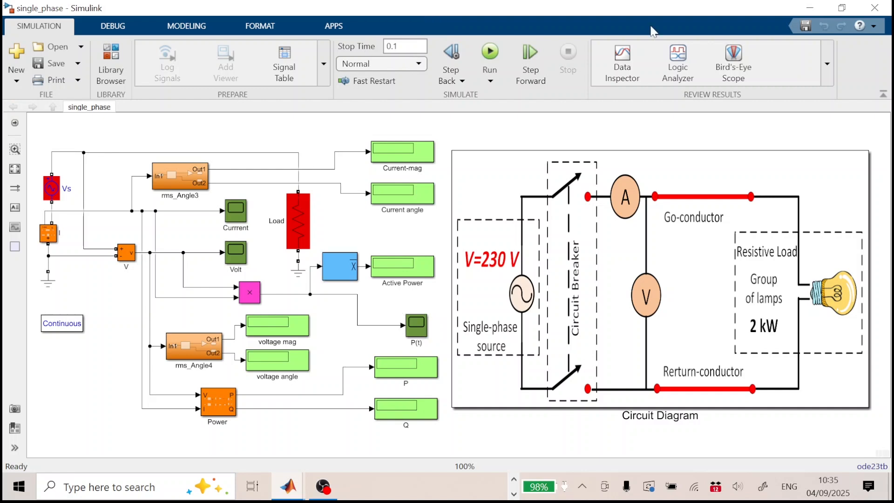
Run the simulation and read the current, voltage and power displays.
{"action": "left_click", "coordinate": [491, 52]}
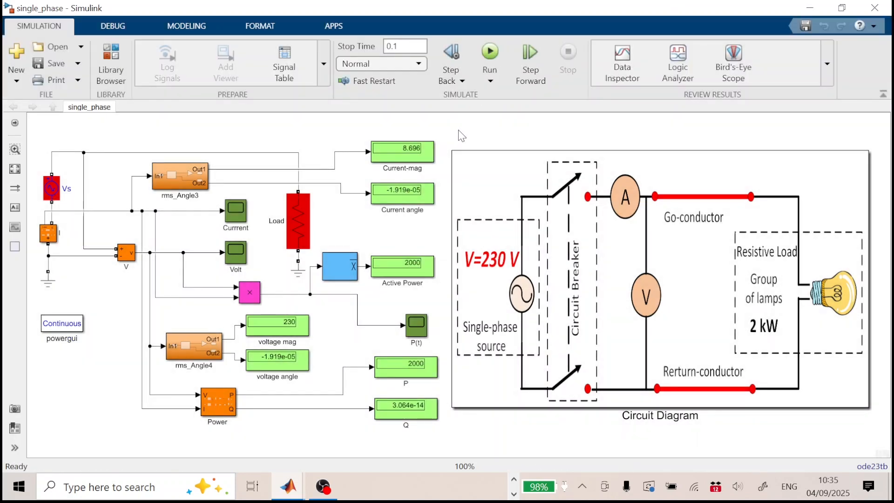
{"action": "left_click", "coordinate": [412, 160]}
{"action": "left_click", "coordinate": [415, 195]}
{"action": "left_click", "coordinate": [301, 288]}
{"action": "left_click", "coordinate": [413, 276]}
{"action": "left_click", "coordinate": [204, 416]}
{"action": "left_click", "coordinate": [395, 376]}
{"action": "left_click", "coordinate": [305, 340]}
{"action": "left_click", "coordinate": [282, 363]}
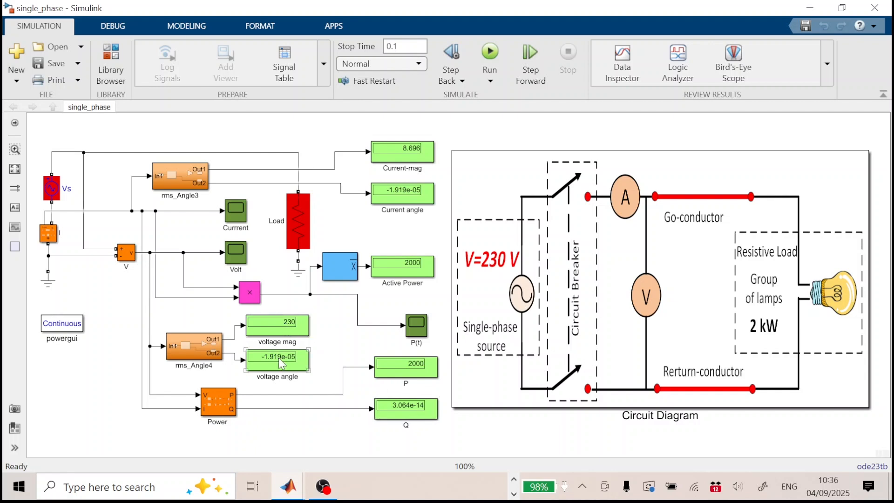
View the instantaneous power waveform in the P(t) scope and close the scope.
{"action": "left_click", "coordinate": [416, 326]}
{"action": "double_click", "coordinate": [423, 330]}
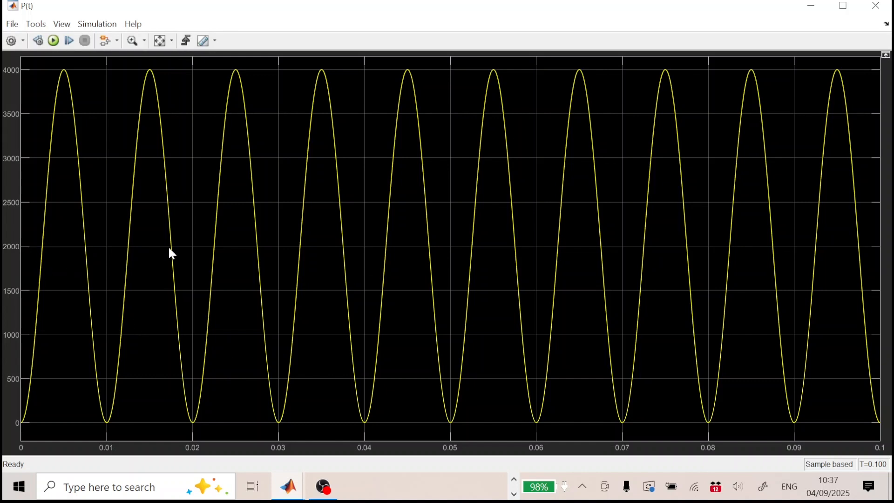
{"action": "left_click", "coordinate": [877, 5]}
{"action": "left_click", "coordinate": [183, 387]}
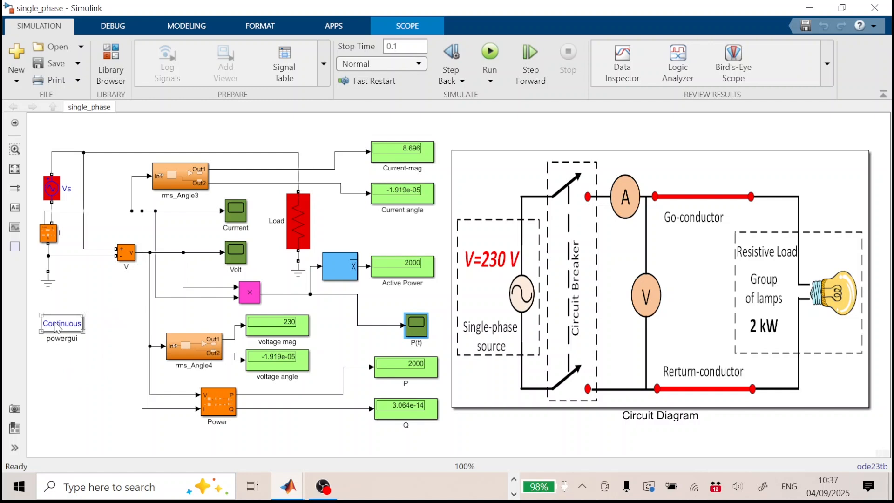
Check the available signals in powergui's FFT Analysis tool, then minimize the tool.
{"action": "double_click", "coordinate": [62, 324]}
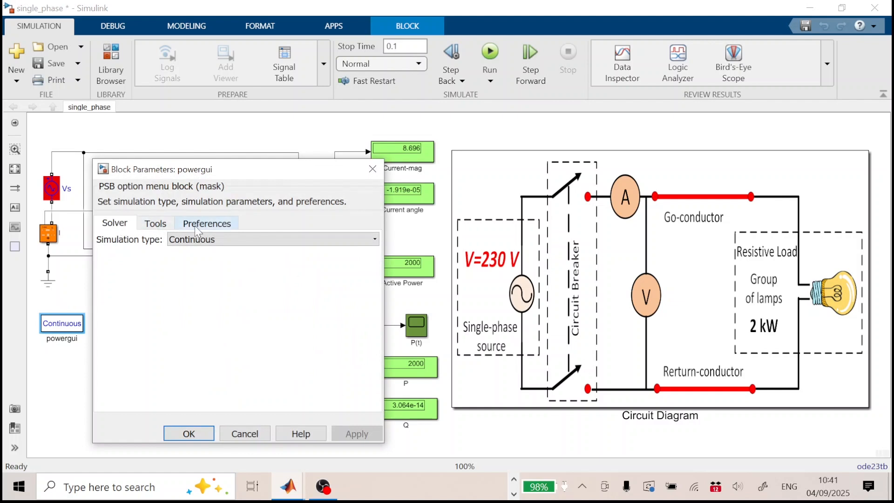
{"action": "left_click", "coordinate": [163, 227]}
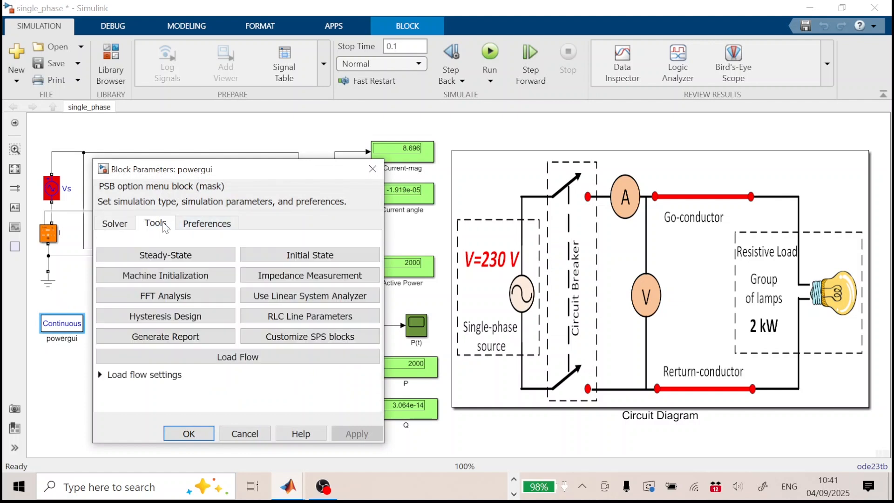
{"action": "left_click", "coordinate": [168, 296]}
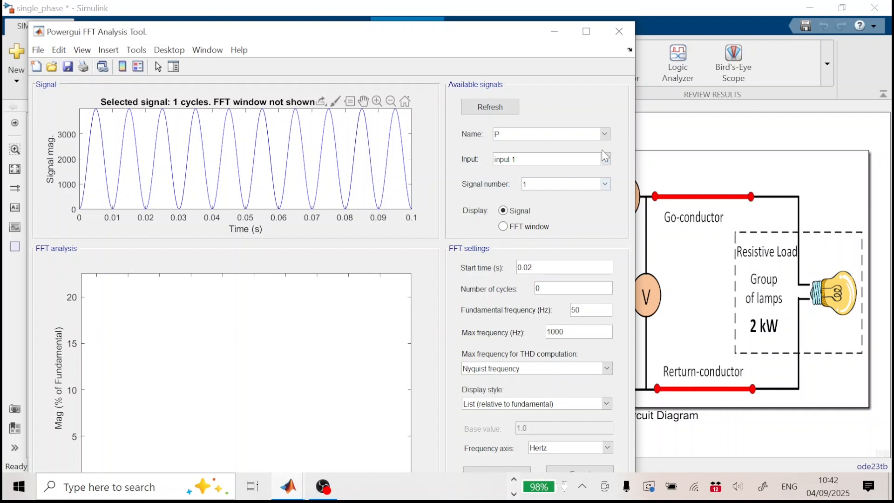
{"action": "left_click", "coordinate": [556, 34]}
Check the P(t) scope's logging settings for the workspace variable name and save format, then minimize the scope.
{"action": "double_click", "coordinate": [416, 327]}
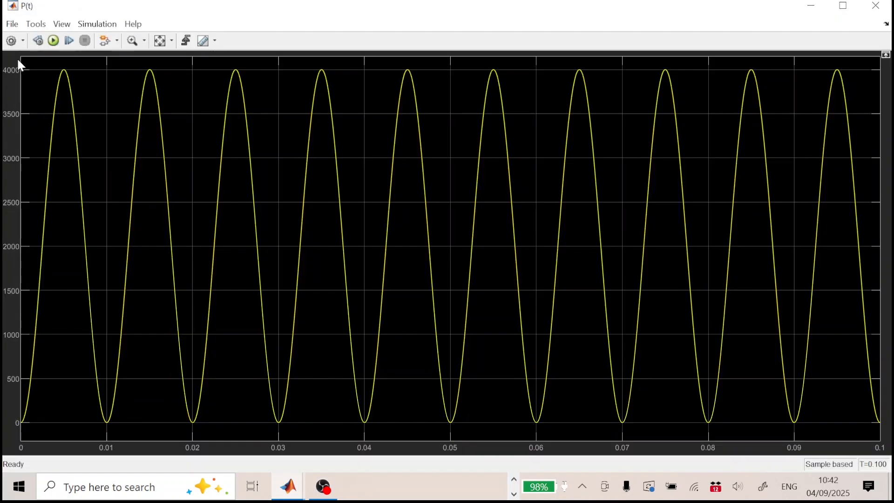
{"action": "left_click", "coordinate": [11, 41]}
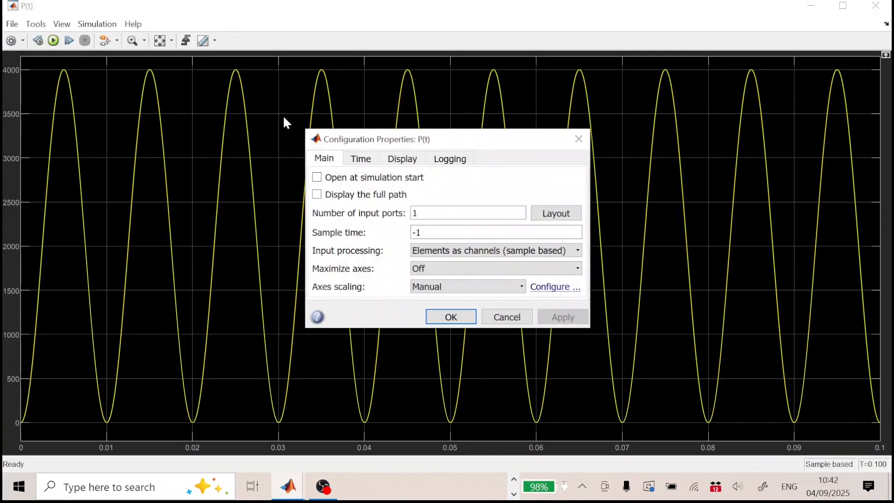
{"action": "left_click", "coordinate": [450, 158]}
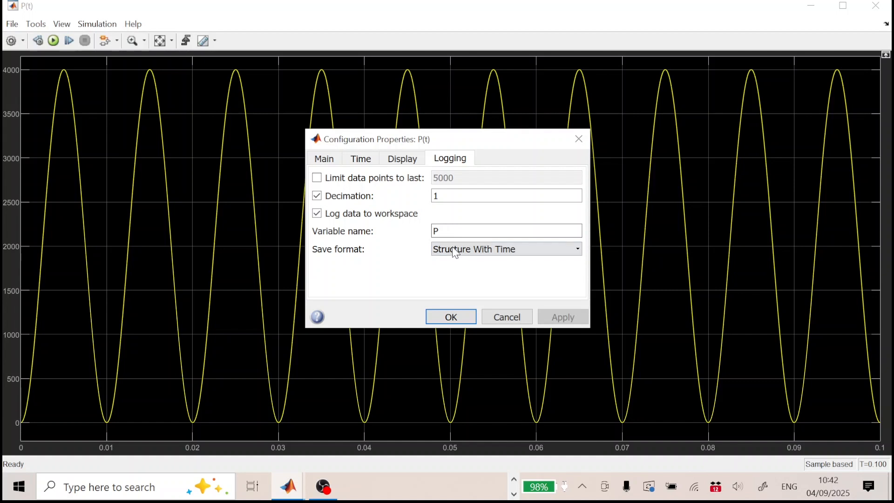
{"action": "left_click", "coordinate": [465, 320]}
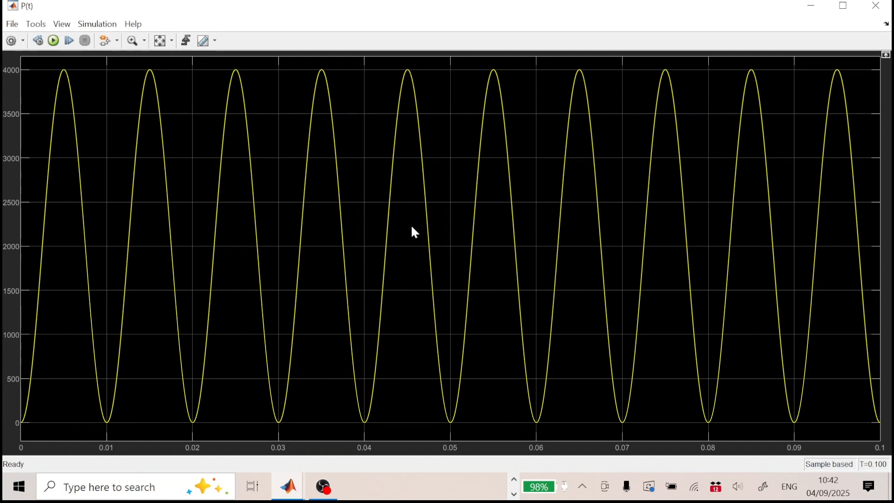
{"action": "left_click", "coordinate": [812, 6]}
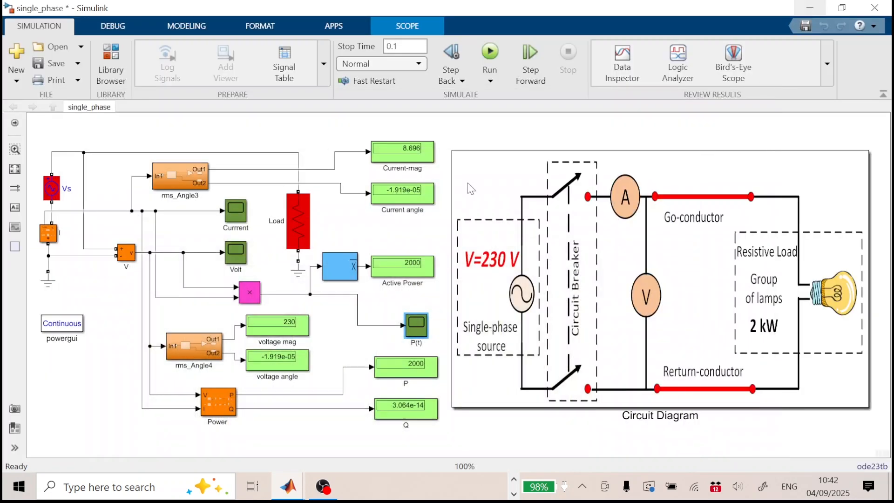
Bring up powergui's FFT Analysis tool again and maximize its window.
{"action": "double_click", "coordinate": [67, 325]}
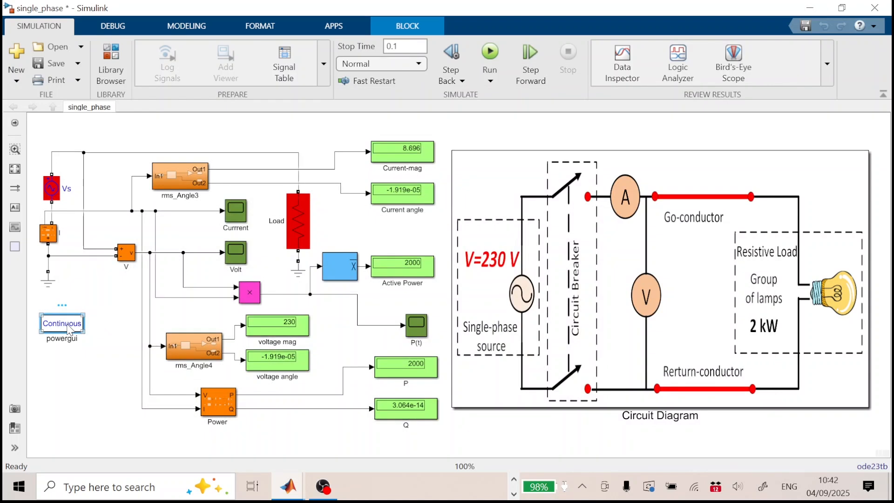
{"action": "left_click", "coordinate": [155, 224]}
{"action": "left_click", "coordinate": [154, 296]}
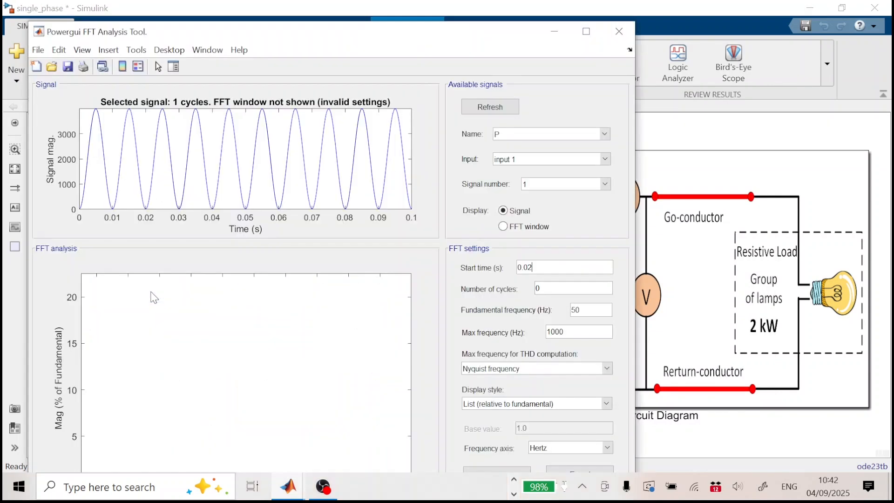
{"action": "left_click", "coordinate": [586, 32]}
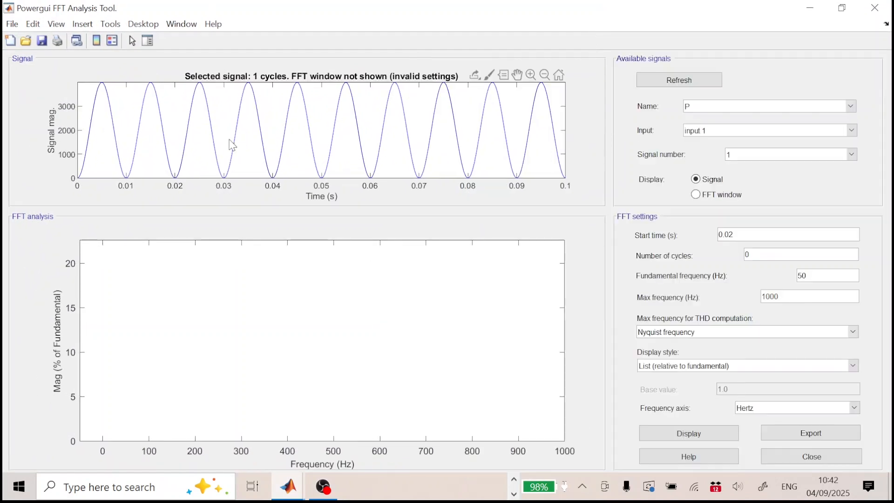
Select signal P for the FFT analysis and set the number of cycles to 1.
{"action": "left_click", "coordinate": [725, 104]}
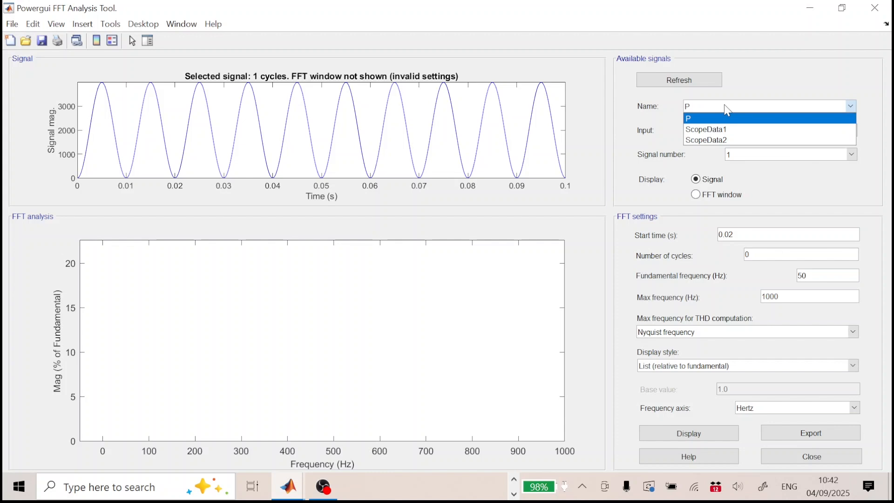
{"action": "left_click", "coordinate": [708, 120]}
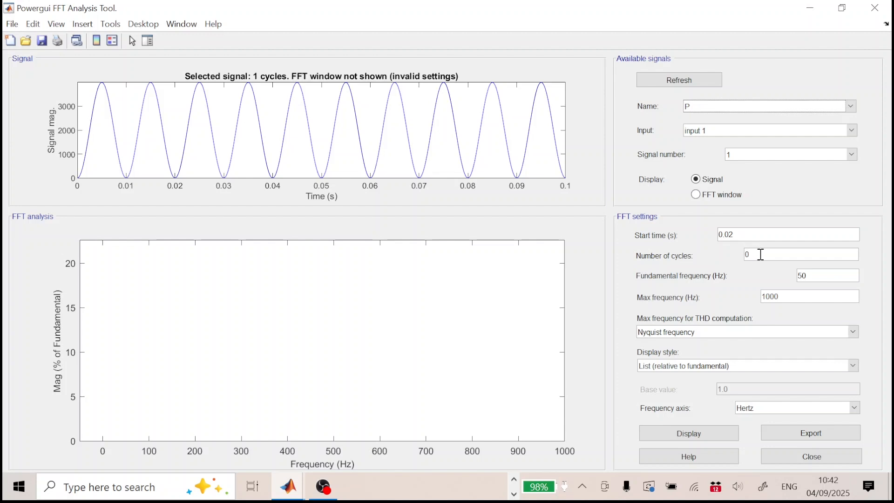
{"action": "double_click", "coordinate": [745, 255]}
{"action": "type", "text": "1"}
{"action": "left_click", "coordinate": [823, 276]}
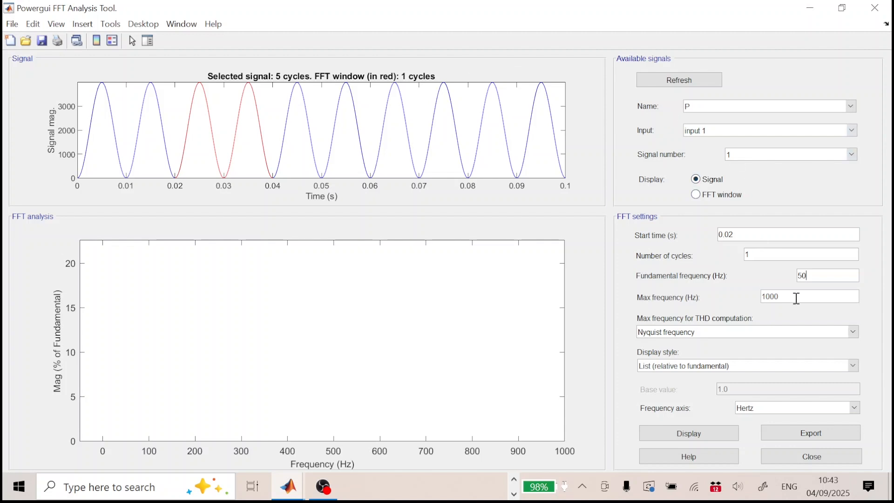
Display the FFT of signal P as a bar chart relative to the specified base.
{"action": "left_click", "coordinate": [751, 366]}
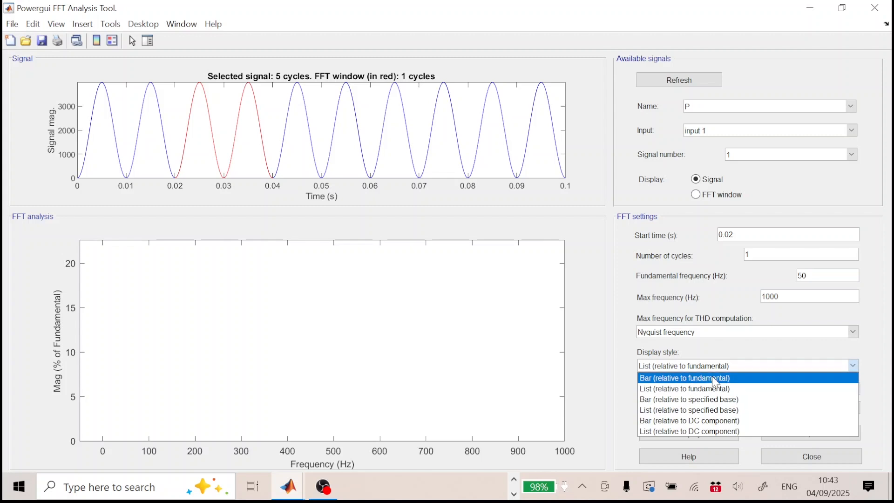
{"action": "left_click", "coordinate": [632, 369]}
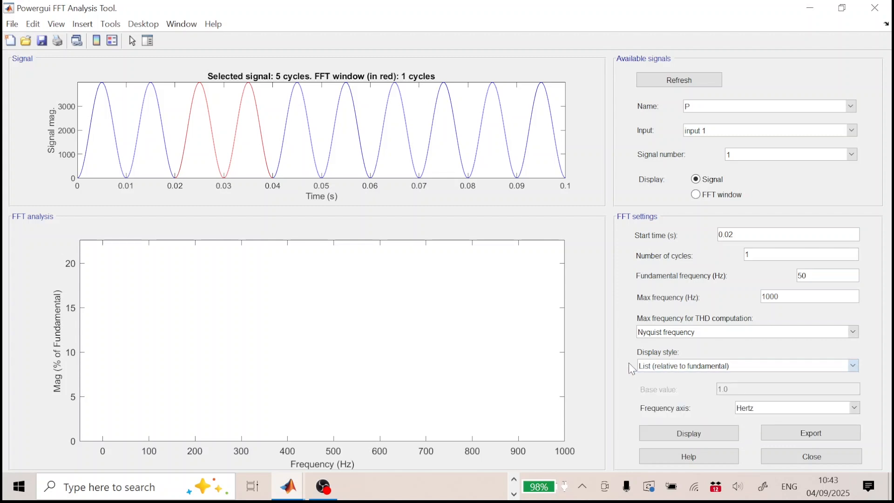
{"action": "left_click", "coordinate": [673, 371]}
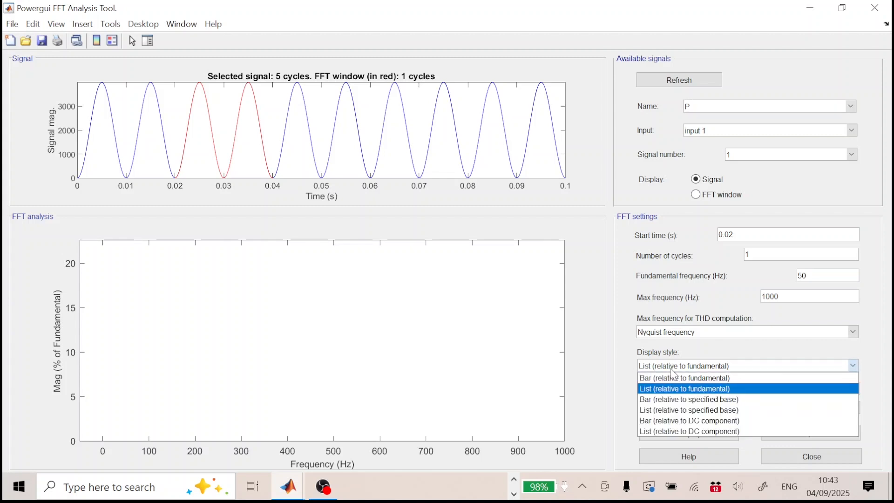
{"action": "left_click", "coordinate": [676, 399]}
{"action": "left_click", "coordinate": [692, 437]}
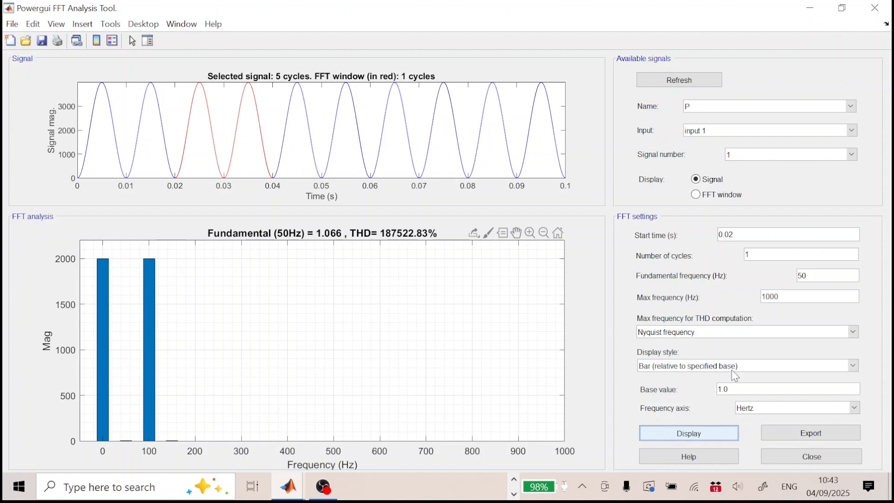
Display the FFT results as a list relative to the fundamental, then minimize the FFT Analysis tool.
{"action": "left_click", "coordinate": [677, 367]}
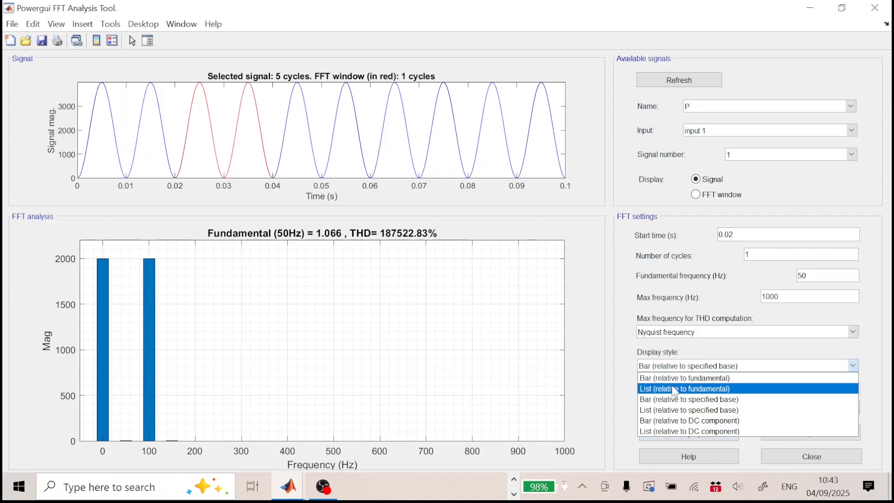
{"action": "left_click", "coordinate": [677, 391]}
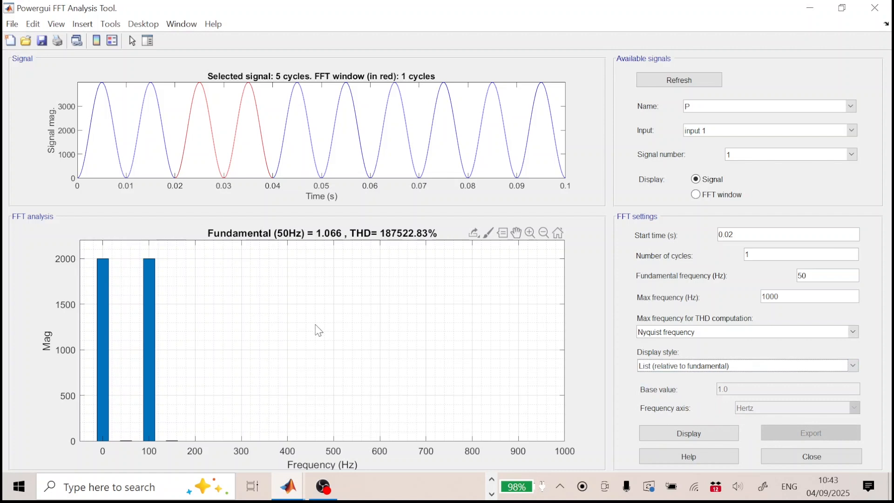
{"action": "left_click", "coordinate": [662, 435]}
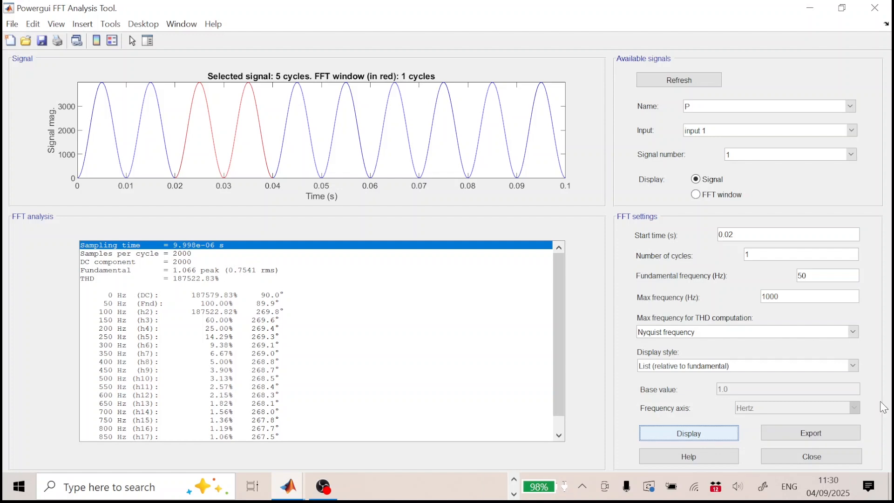
{"action": "left_click", "coordinate": [811, 8]}
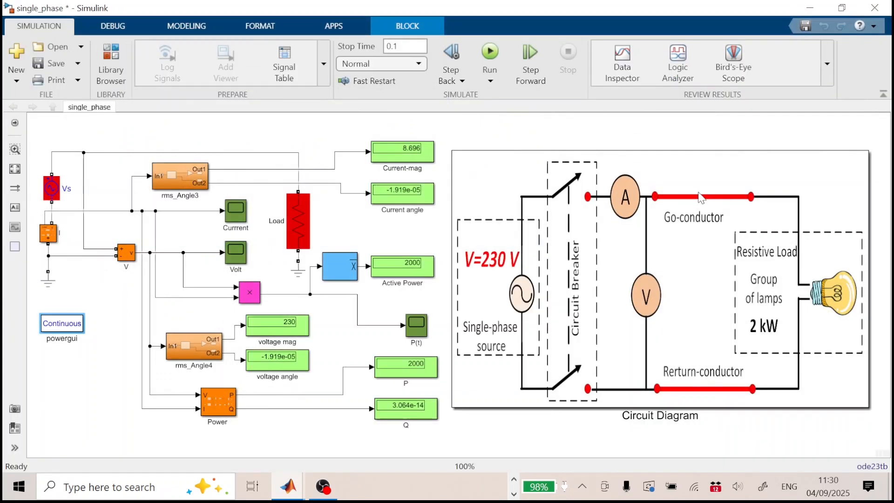
Switch to the single_phase2 model and look inside its rms_Angle subsystem, then return to the model's top level.
{"action": "left_click", "coordinate": [297, 486]}
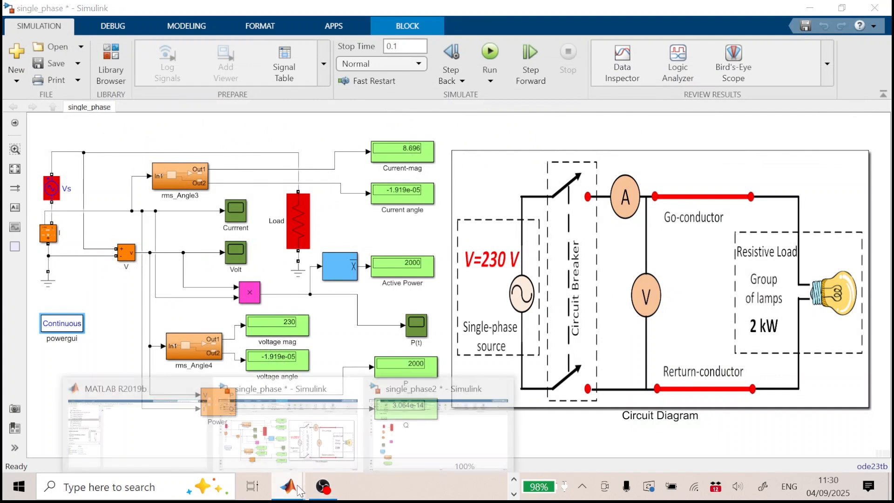
{"action": "left_click", "coordinate": [399, 450]}
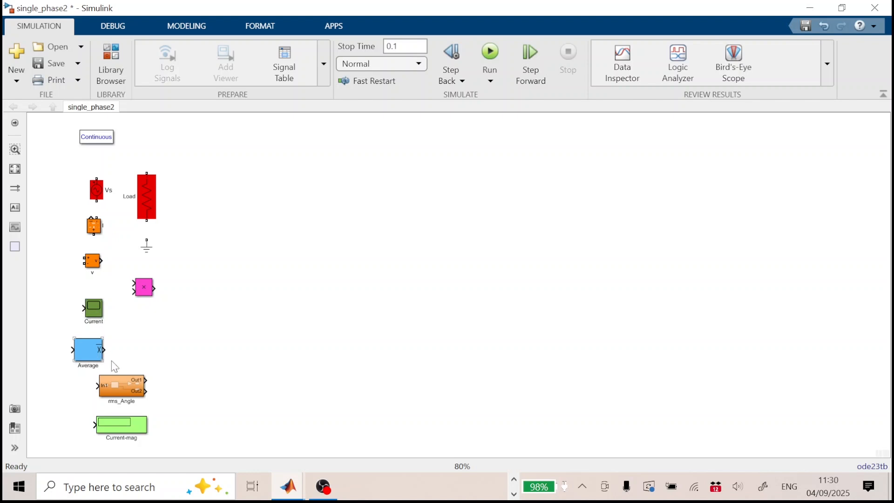
{"action": "double_click", "coordinate": [123, 393]}
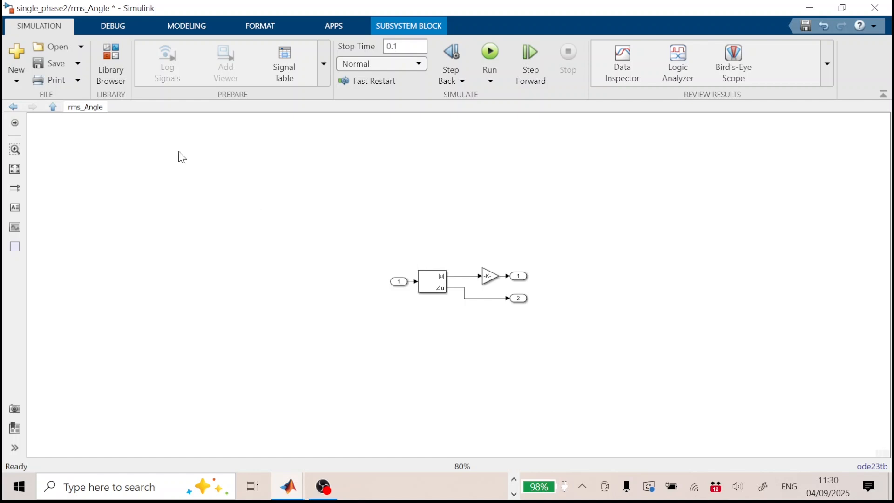
{"action": "left_click", "coordinate": [54, 108]}
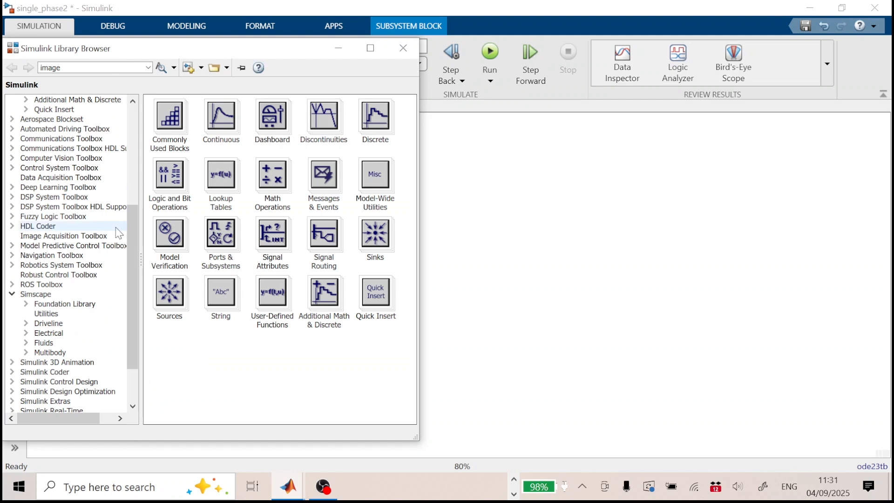
Locate the powergui block under Simscape, Electrical, Specialized Power Systems, Fundamental Blocks in the Simulink library, then close the Library Browser.
{"action": "scroll", "coordinate": [90, 273], "scroll_direction": "down", "scroll_amount": 2}
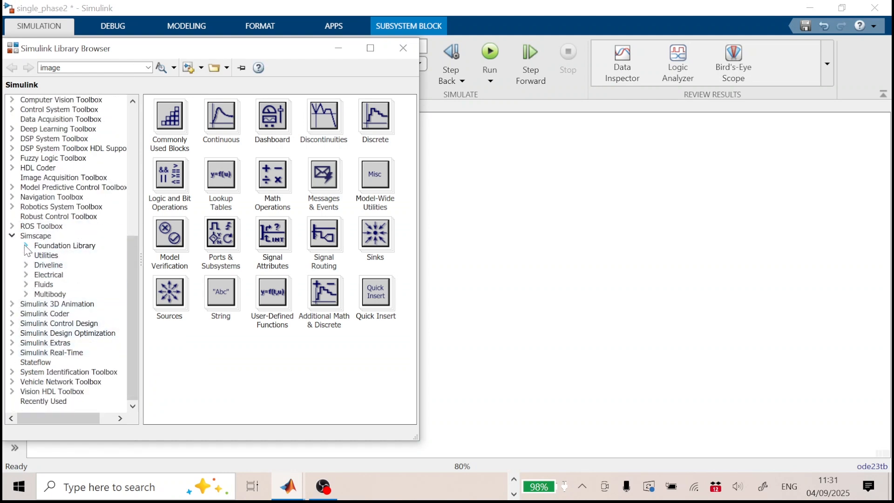
{"action": "left_click", "coordinate": [26, 275]}
{"action": "scroll", "coordinate": [77, 321], "scroll_direction": "down", "scroll_amount": 1}
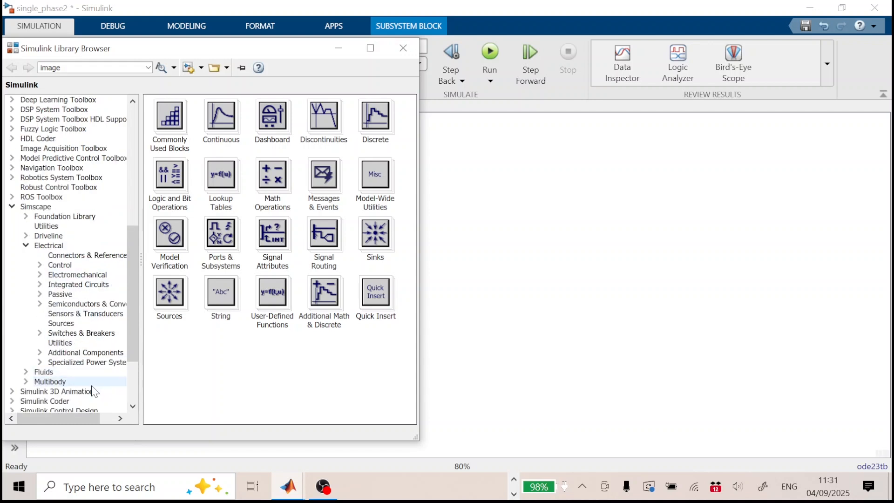
{"action": "left_click", "coordinate": [88, 363]}
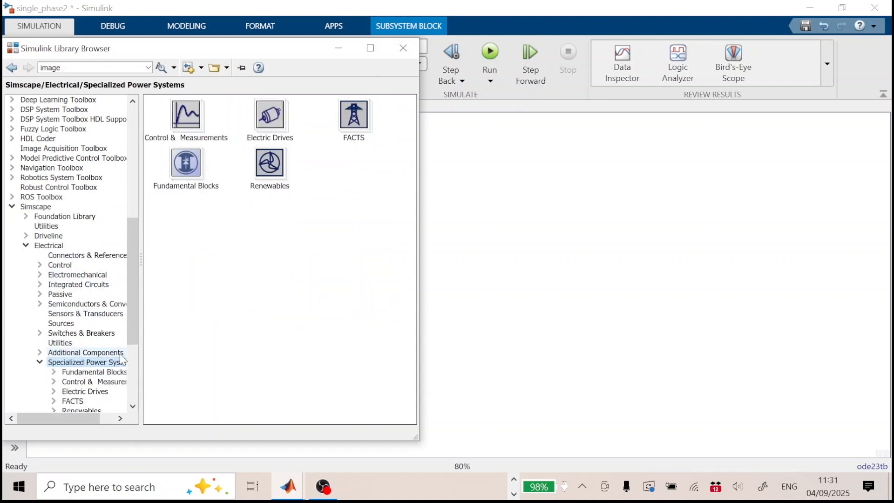
{"action": "double_click", "coordinate": [195, 171]}
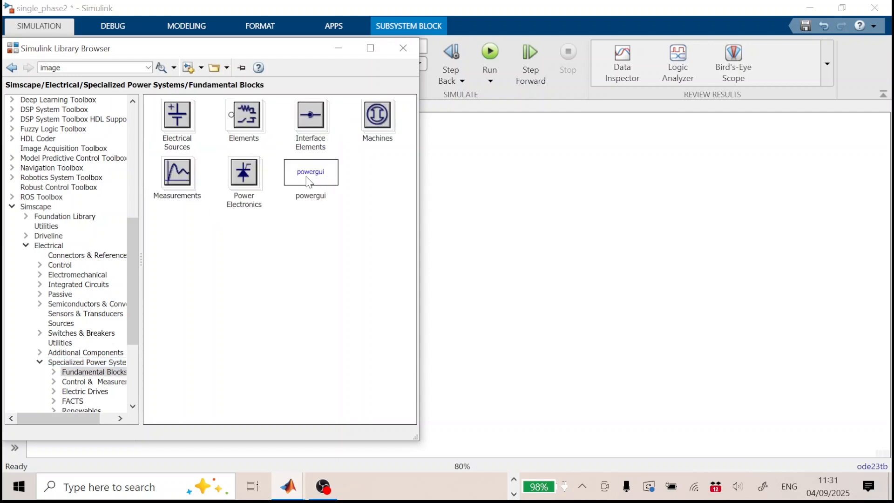
{"action": "left_click", "coordinate": [404, 48]}
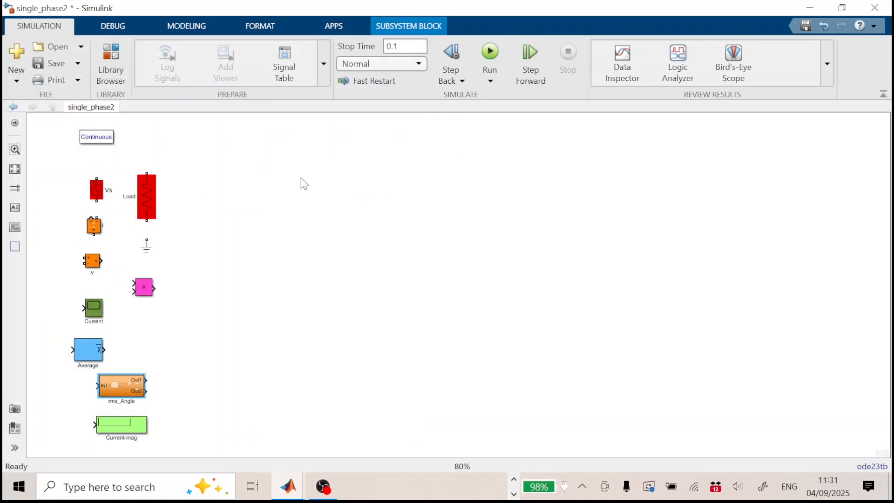
Place the Load and the Vs source in the open canvas, wire their upper terminals together and ground both lower terminals.
{"action": "left_click_drag", "start_coordinate": [150, 207], "coordinate": [492, 200]}
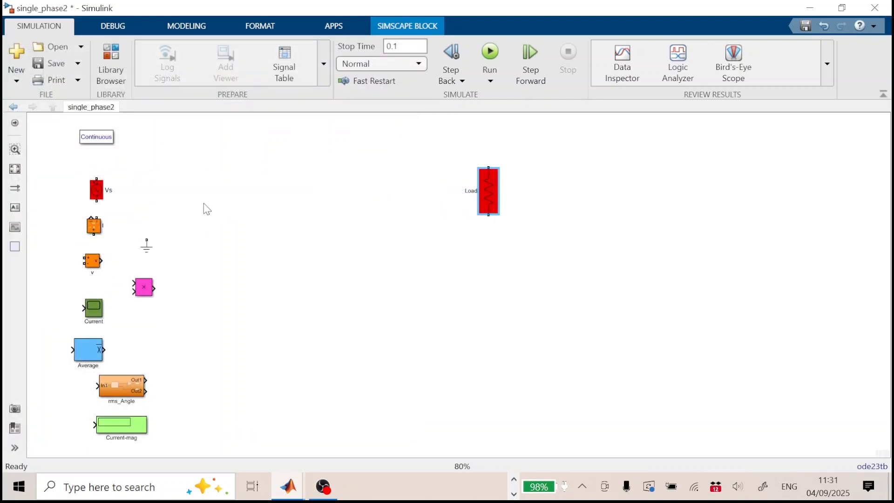
{"action": "mouse_move", "coordinate": [99, 191]}
{"action": "left_mouse_down"}
{"action": "mouse_move", "coordinate": [284, 190]}
{"action": "mouse_move", "coordinate": [280, 205]}
{"action": "mouse_move", "coordinate": [489, 167]}
{"action": "left_mouse_up"}
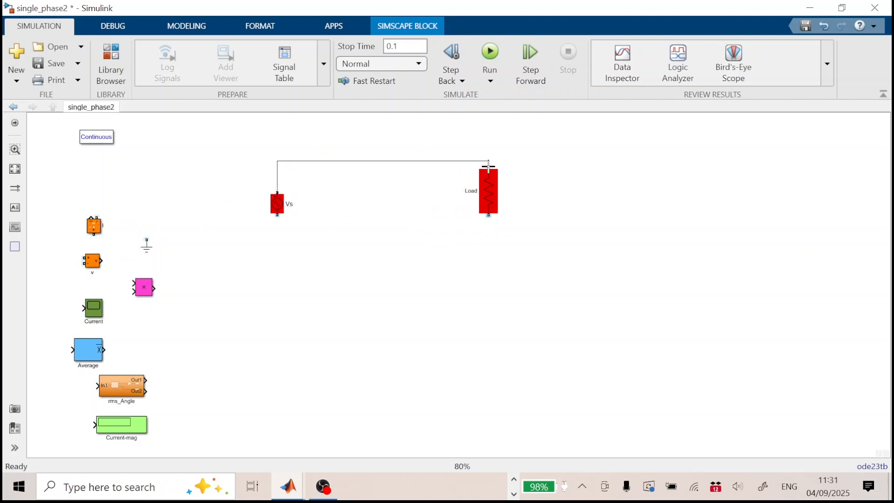
{"action": "left_click_drag", "start_coordinate": [147, 247], "coordinate": [280, 262]}
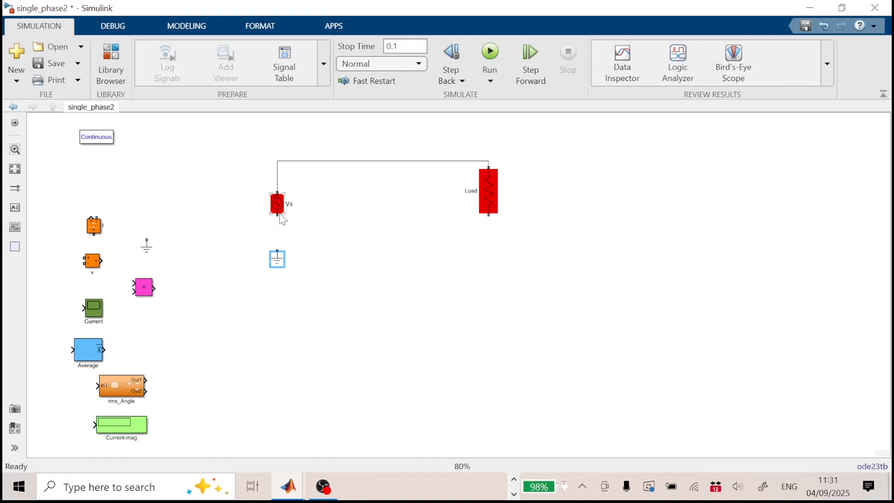
{"action": "mouse_move", "coordinate": [277, 218]}
{"action": "left_mouse_down"}
{"action": "mouse_move", "coordinate": [303, 258]}
{"action": "mouse_move", "coordinate": [279, 261]}
{"action": "mouse_move", "coordinate": [335, 292]}
{"action": "mouse_move", "coordinate": [399, 258]}
{"action": "mouse_move", "coordinate": [492, 263]}
{"action": "left_mouse_up"}
{"action": "left_click", "coordinate": [490, 223]}
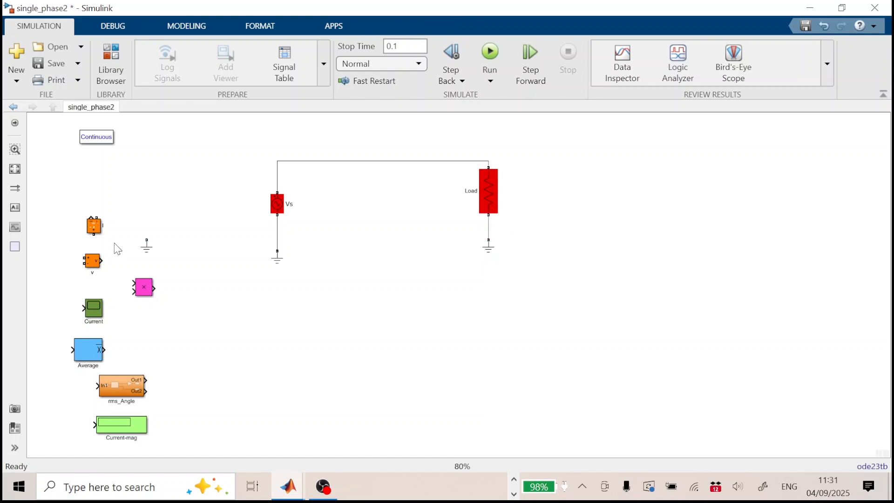
Connect the voltage measurement block v across the Vs source and feed its output to a scope.
{"action": "mouse_move", "coordinate": [92, 261]}
{"action": "left_mouse_down"}
{"action": "mouse_move", "coordinate": [327, 222]}
{"action": "mouse_move", "coordinate": [305, 193]}
{"action": "mouse_move", "coordinate": [300, 162]}
{"action": "left_mouse_up"}
{"action": "left_click_drag", "start_coordinate": [329, 230], "coordinate": [278, 231]}
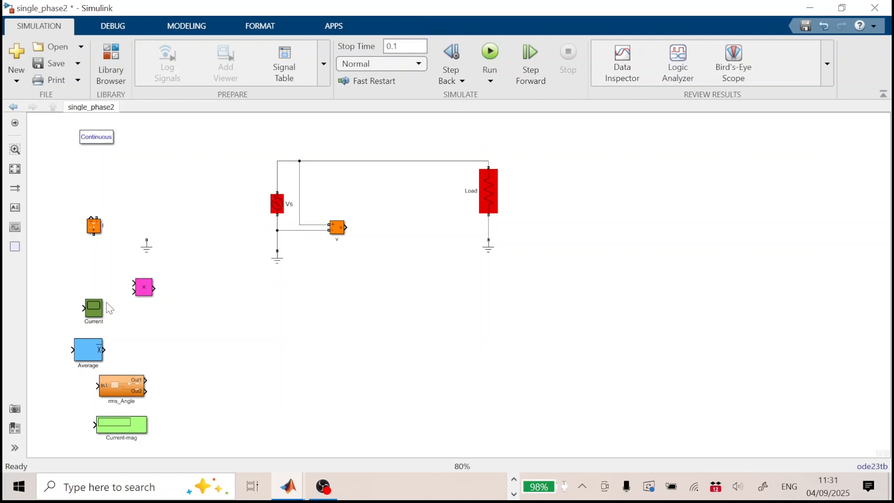
{"action": "mouse_move", "coordinate": [94, 308]}
{"action": "left_mouse_down"}
{"action": "mouse_move", "coordinate": [372, 250]}
{"action": "mouse_move", "coordinate": [361, 249]}
{"action": "left_mouse_up"}
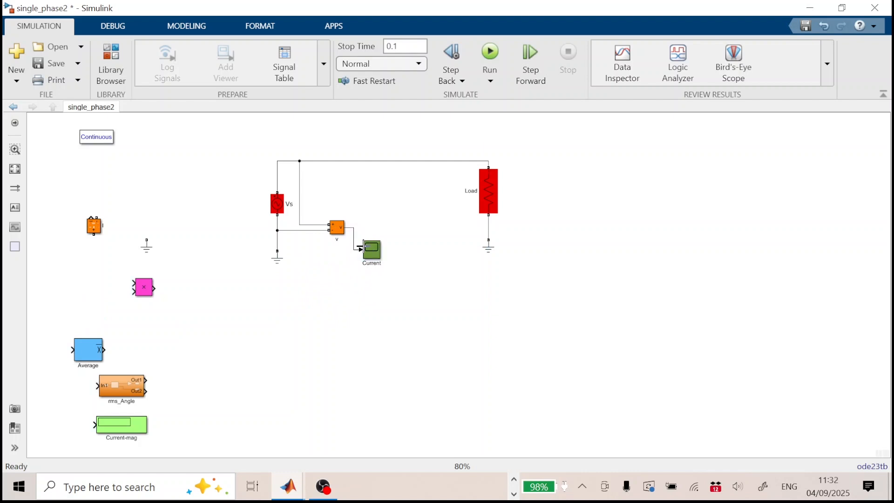
Rotate the current measurement block, insert it in series between Vs and the Load, and connect a copy of the scope to its output.
{"action": "left_click_drag", "start_coordinate": [98, 228], "coordinate": [316, 144]}
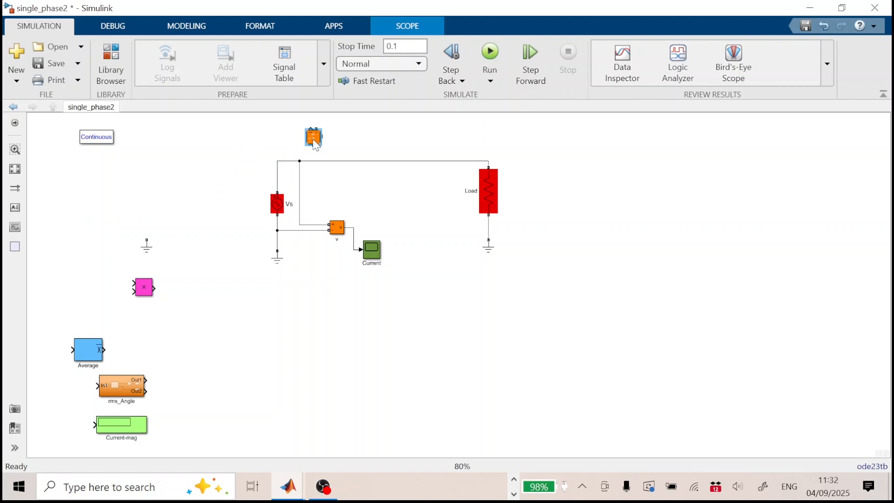
{"action": "key", "text": "ctrl+r"}
{"action": "left_click_drag", "start_coordinate": [316, 147], "coordinate": [343, 154]}
{"action": "left_click", "coordinate": [332, 162]}
{"action": "key", "text": "Delete"}
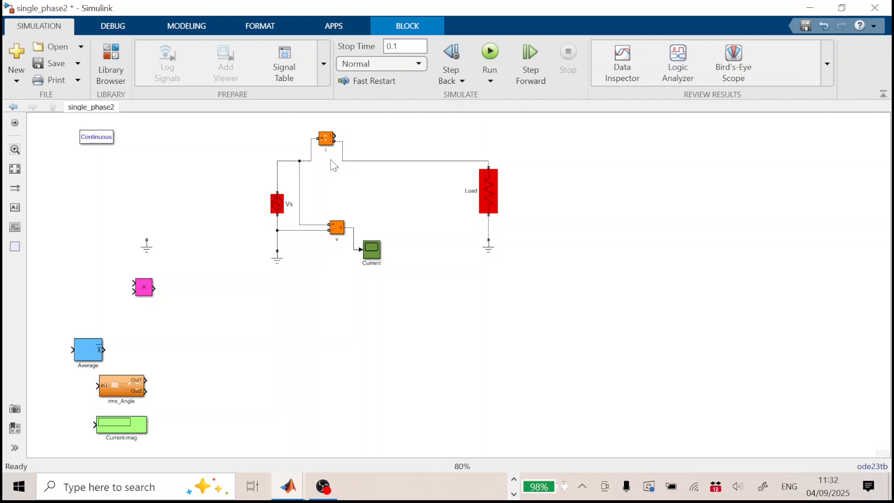
{"action": "left_click_drag", "start_coordinate": [371, 251], "coordinate": [391, 140]}
Place the Product block between the two scopes and feed it the measured voltage and current signals.
{"action": "left_click_drag", "start_coordinate": [146, 290], "coordinate": [402, 207]}
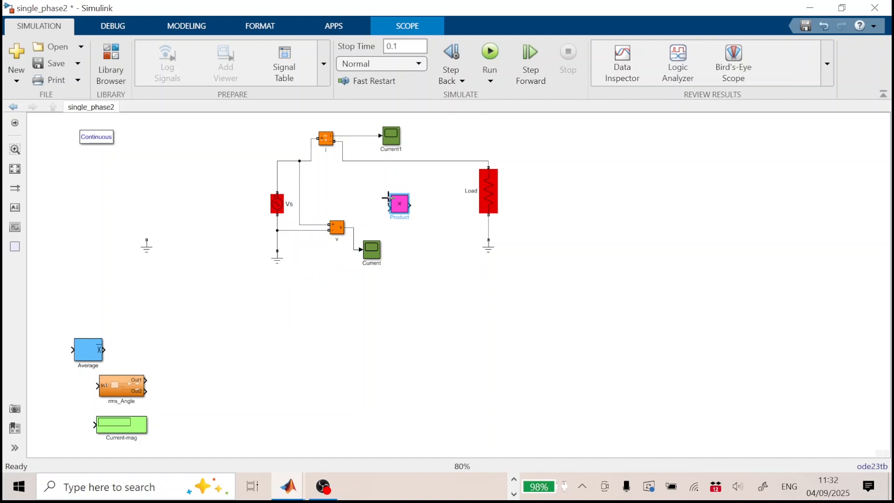
{"action": "left_click_drag", "start_coordinate": [390, 206], "coordinate": [352, 228]}
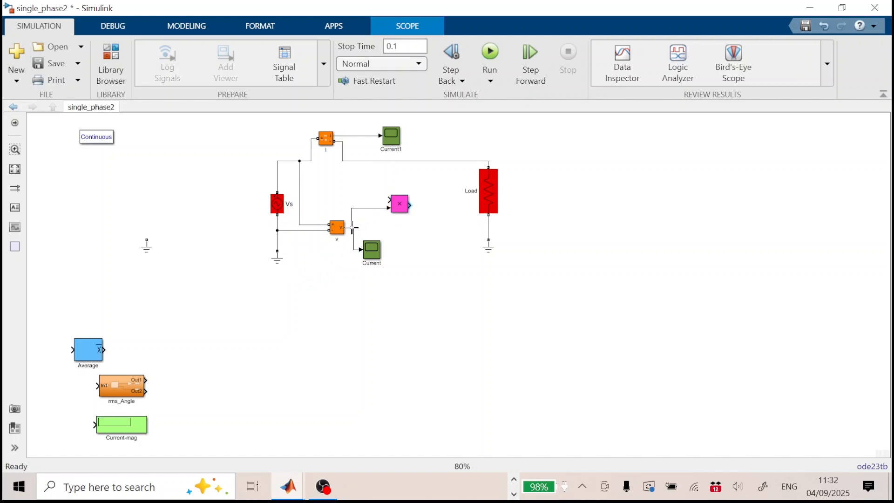
{"action": "left_click_drag", "start_coordinate": [388, 199], "coordinate": [350, 136]}
Feed the Product output into the Average block and connect the Average output to the display block.
{"action": "left_click_drag", "start_coordinate": [100, 356], "coordinate": [435, 279]}
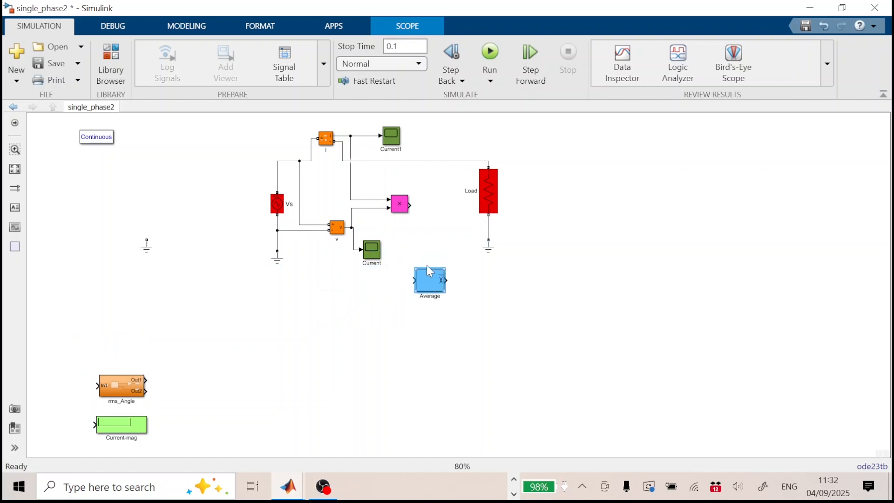
{"action": "left_click_drag", "start_coordinate": [414, 206], "coordinate": [443, 287]}
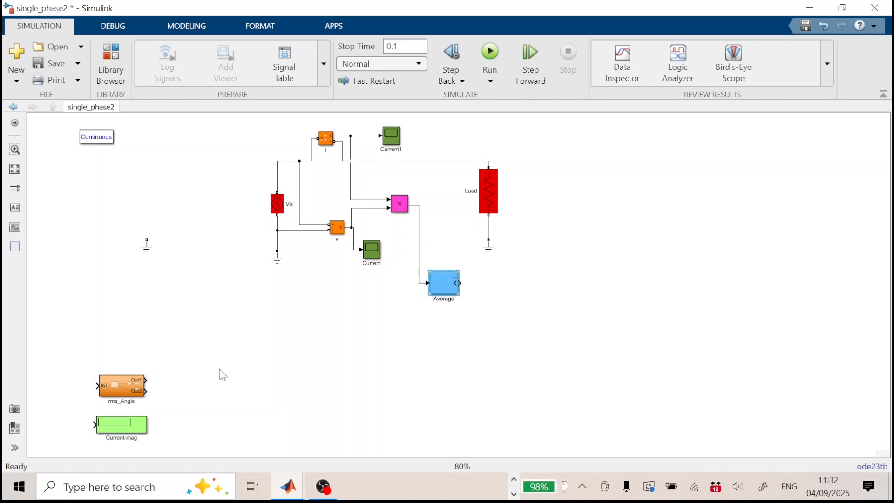
{"action": "left_click_drag", "start_coordinate": [135, 429], "coordinate": [531, 278]}
{"action": "left_click_drag", "start_coordinate": [459, 283], "coordinate": [491, 275]}
Feed the voltage signal into the rms_Angle block and connect its two outputs to two copies of the display.
{"action": "left_click_drag", "start_coordinate": [107, 387], "coordinate": [356, 250]}
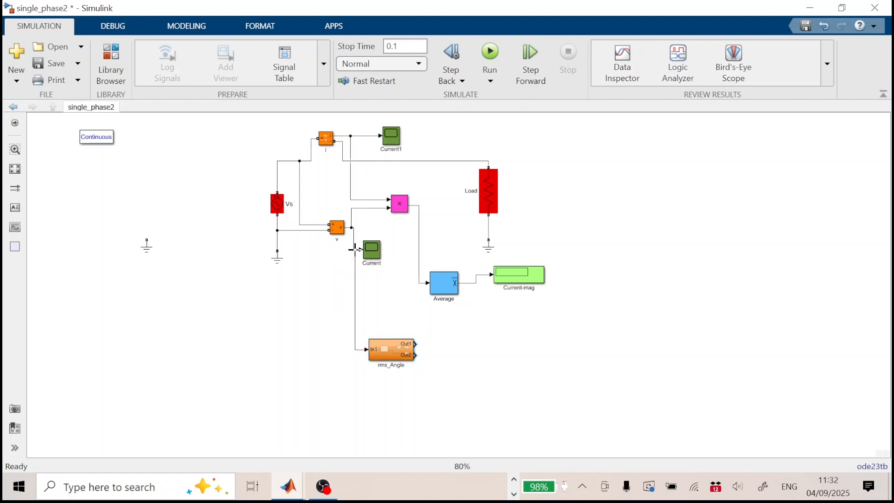
{"action": "left_click_drag", "start_coordinate": [504, 282], "coordinate": [503, 343]}
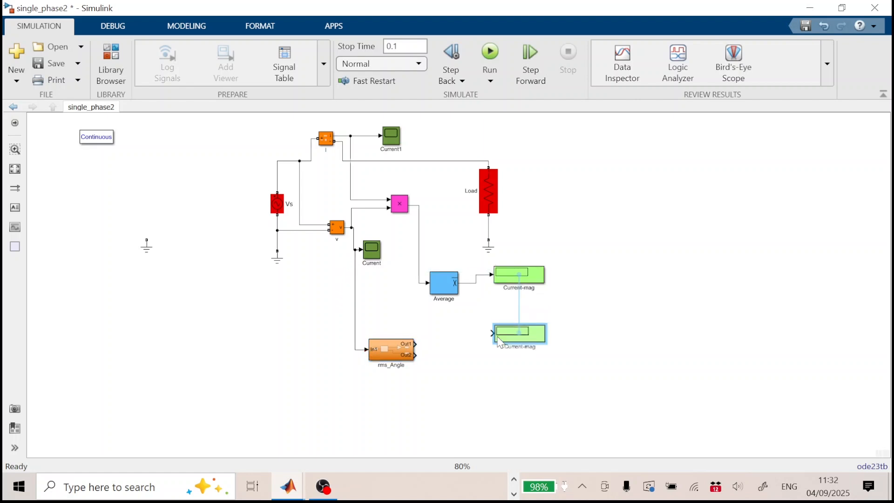
{"action": "mouse_move", "coordinate": [418, 345]}
{"action": "left_mouse_down"}
{"action": "mouse_move", "coordinate": [495, 333]}
{"action": "mouse_move", "coordinate": [511, 381]}
{"action": "mouse_move", "coordinate": [408, 355]}
{"action": "left_mouse_up"}
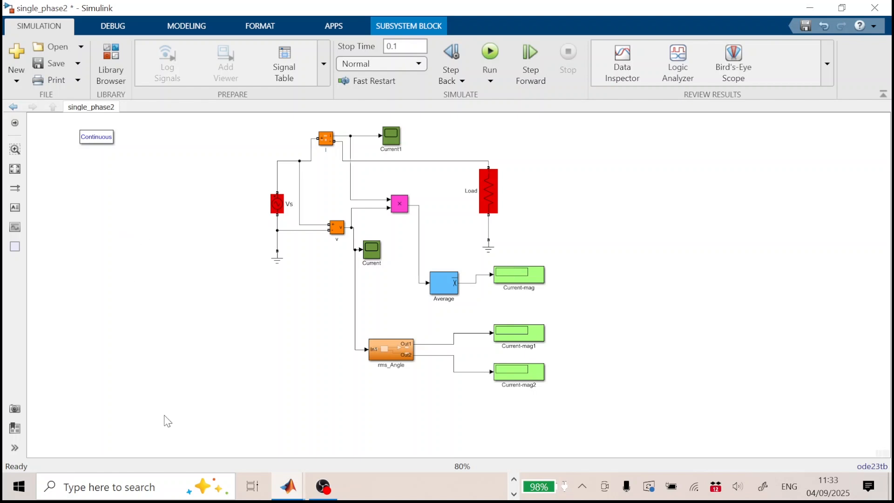
Switch back to the single_phase model to review the complete reference circuit.
{"action": "left_click", "coordinate": [278, 491]}
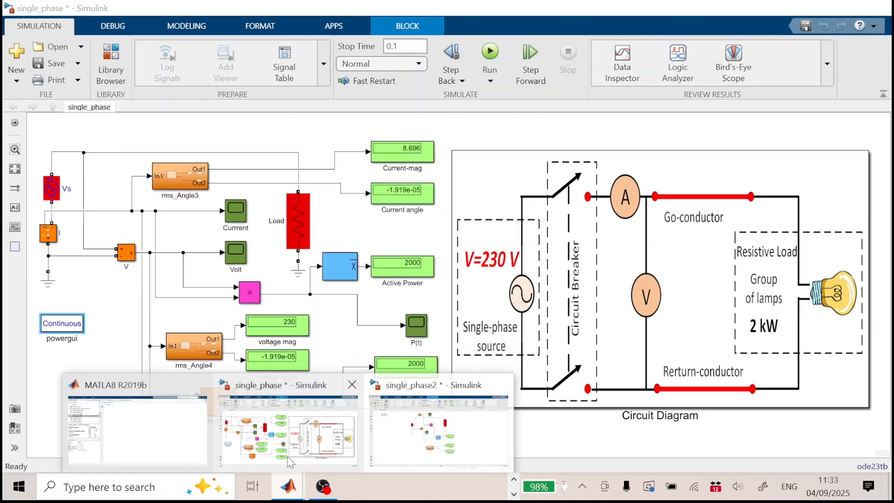
{"action": "left_click", "coordinate": [287, 456]}
{"action": "left_click", "coordinate": [706, 373]}
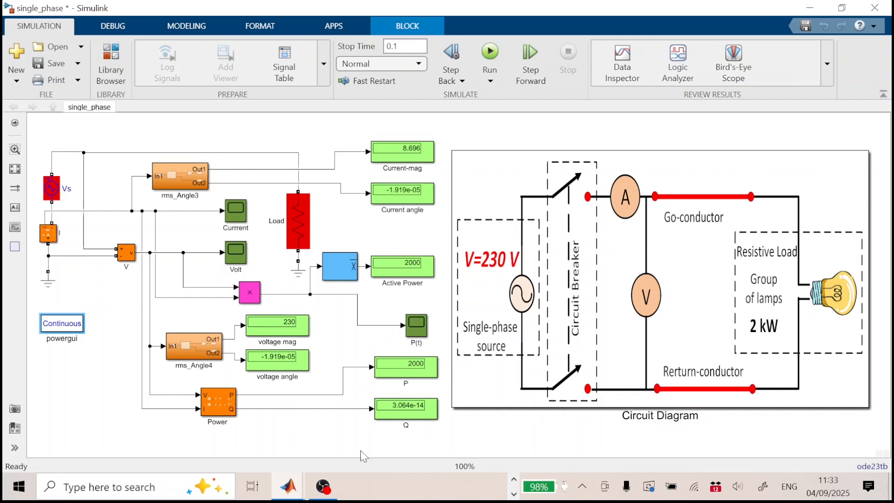
{"action": "mouse_move", "coordinate": [311, 492]}
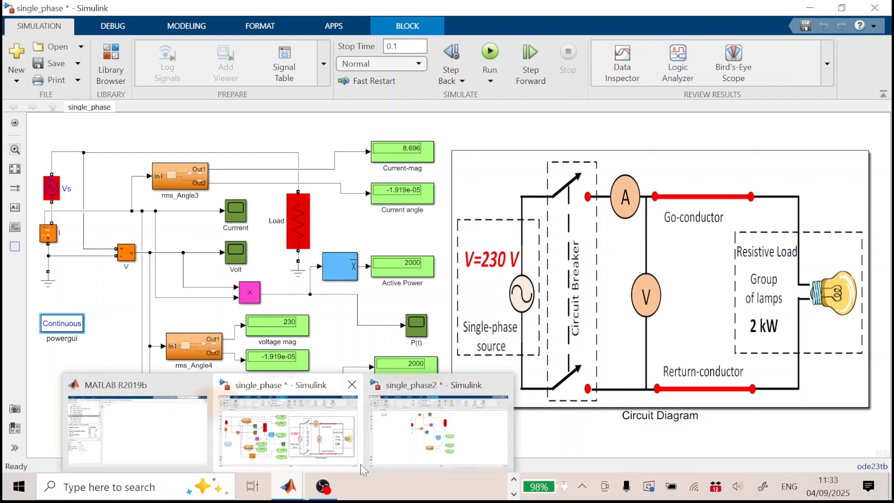
In the single_phase2 model, duplicate the whole circuit without the powergui block and place the copy on the empty canvas beside it.
{"action": "left_click", "coordinate": [391, 452]}
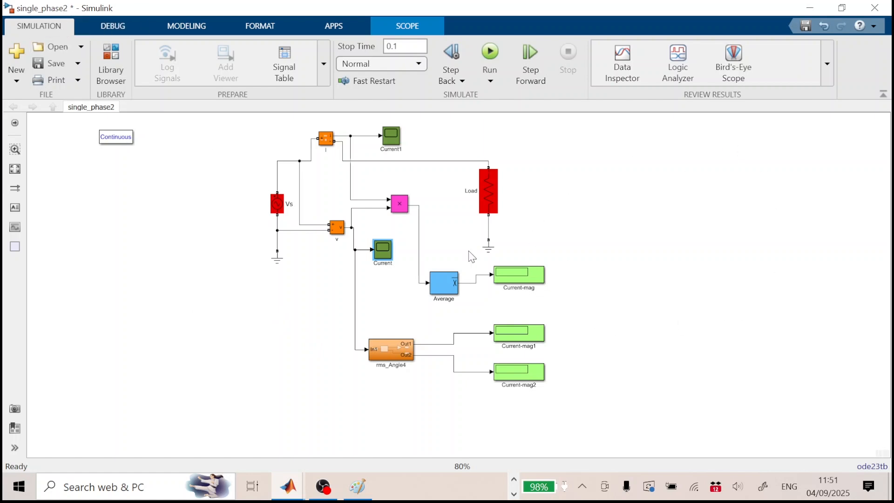
{"action": "left_click", "coordinate": [111, 140]}
{"action": "left_click", "coordinate": [78, 264]}
{"action": "left_click_drag", "start_coordinate": [243, 124], "coordinate": [638, 397]}
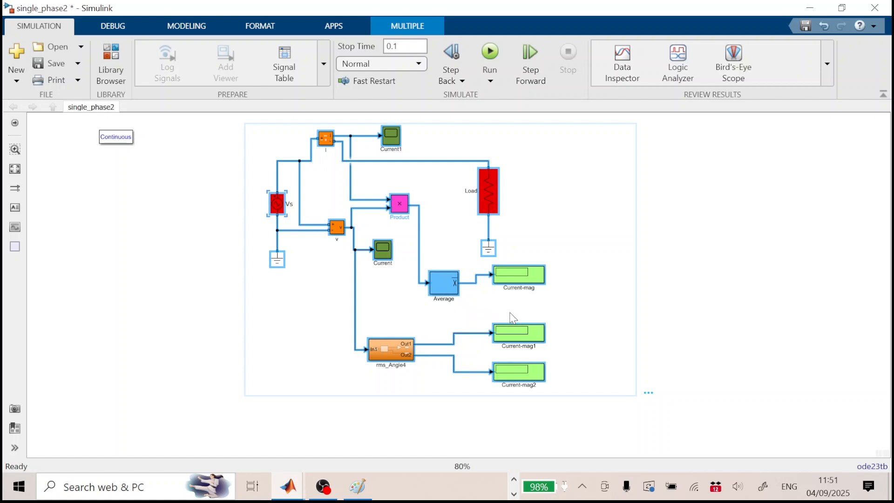
{"action": "key", "text": "ctrl+c"}
{"action": "key", "text": "ctrl+v"}
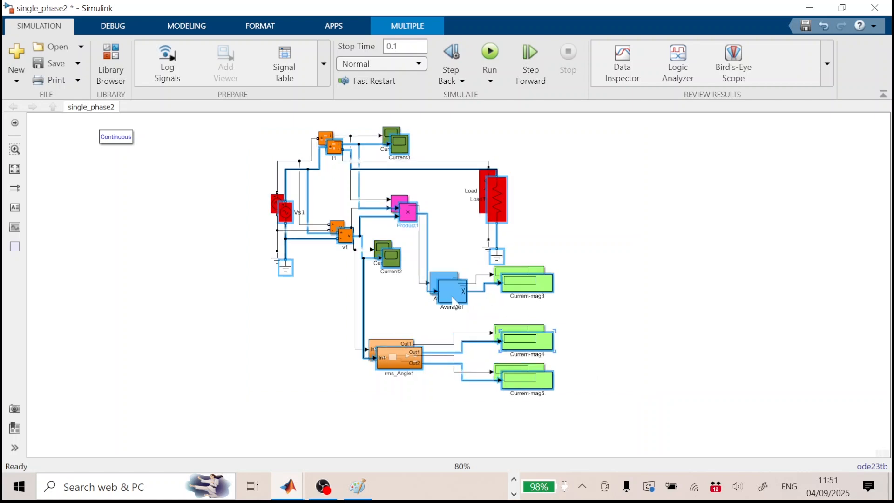
{"action": "left_click_drag", "start_coordinate": [340, 154], "coordinate": [627, 139]}
Move the original circuit away from its copy so that it sits just below the powergui block.
{"action": "left_click", "coordinate": [282, 135]}
{"action": "left_click_drag", "start_coordinate": [263, 126], "coordinate": [548, 387]}
{"action": "left_click_drag", "start_coordinate": [512, 278], "coordinate": [338, 297]}
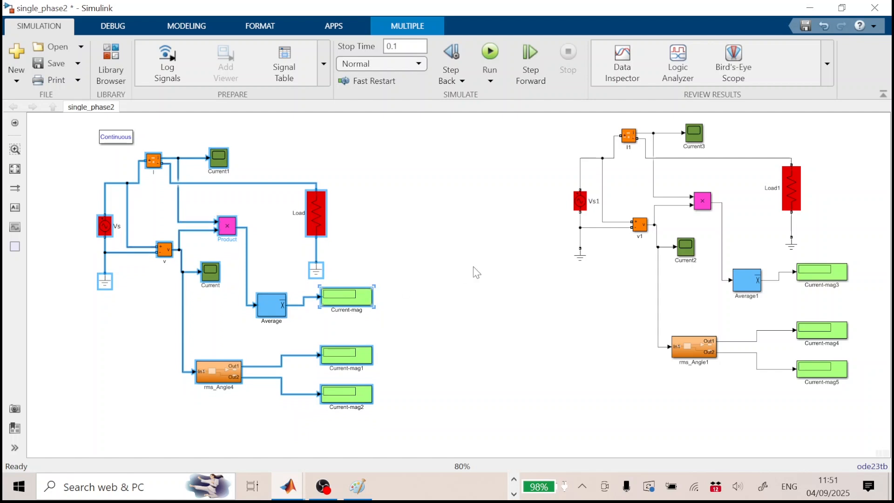
{"action": "left_click", "coordinate": [541, 220]}
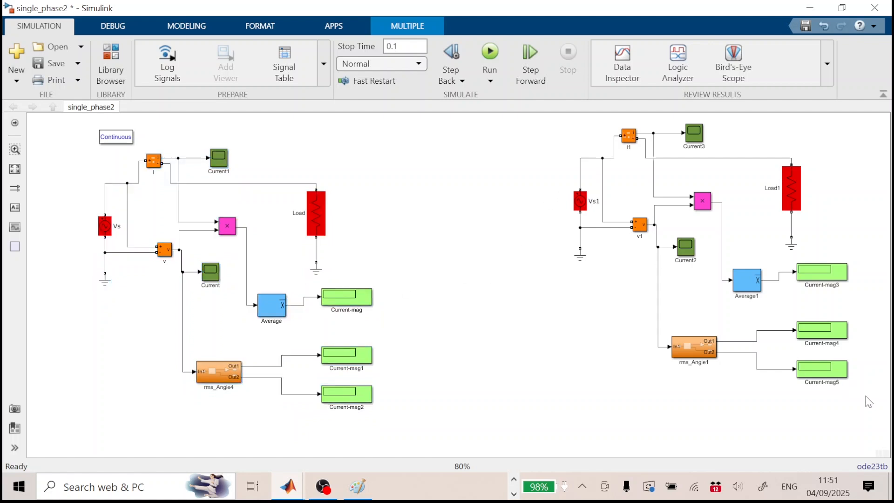
Create a subsystem from all the blocks and lines of the copied circuit.
{"action": "left_click_drag", "start_coordinate": [870, 400], "coordinate": [542, 129]}
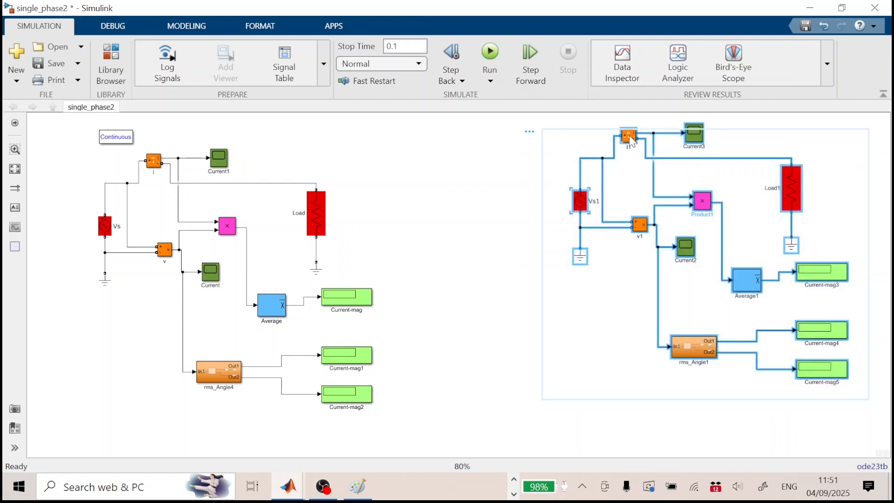
{"action": "right_click", "coordinate": [629, 136]}
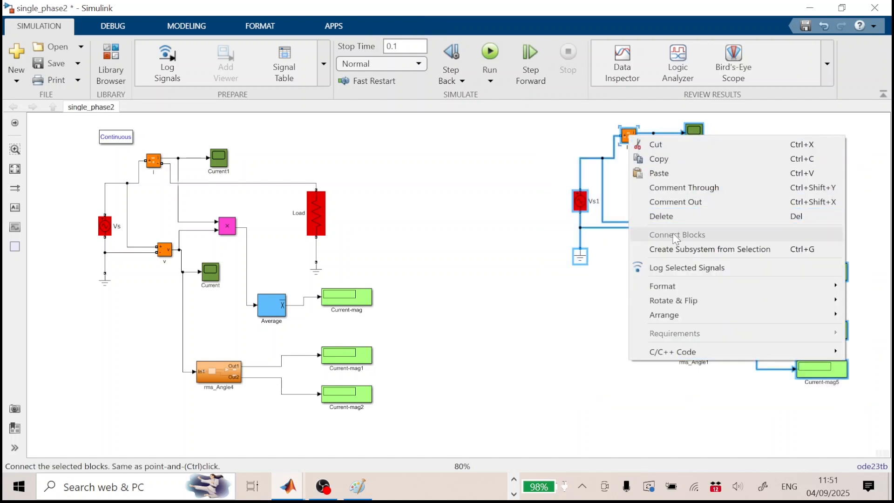
{"action": "left_click", "coordinate": [677, 250]}
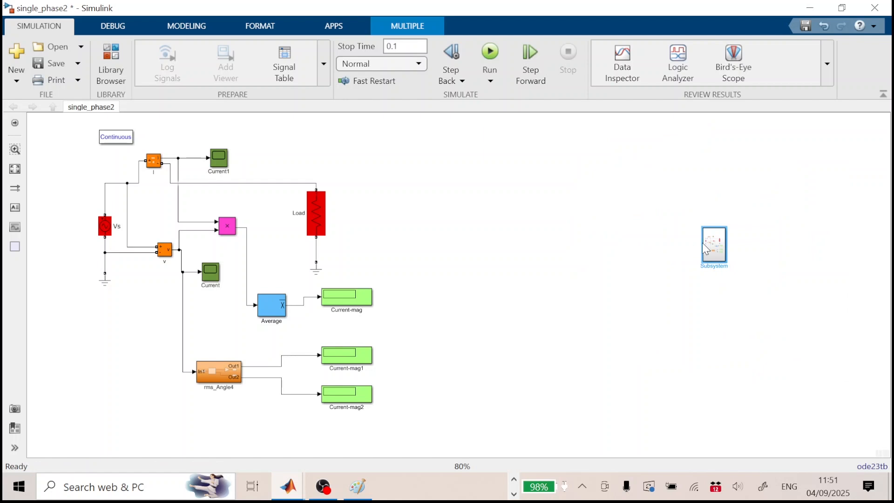
Enlarge the new subsystem block to roughly the size of the original circuit and position it in the free space beside that circuit.
{"action": "left_click_drag", "start_coordinate": [718, 251], "coordinate": [798, 387]}
{"action": "left_click_drag", "start_coordinate": [660, 318], "coordinate": [526, 246]}
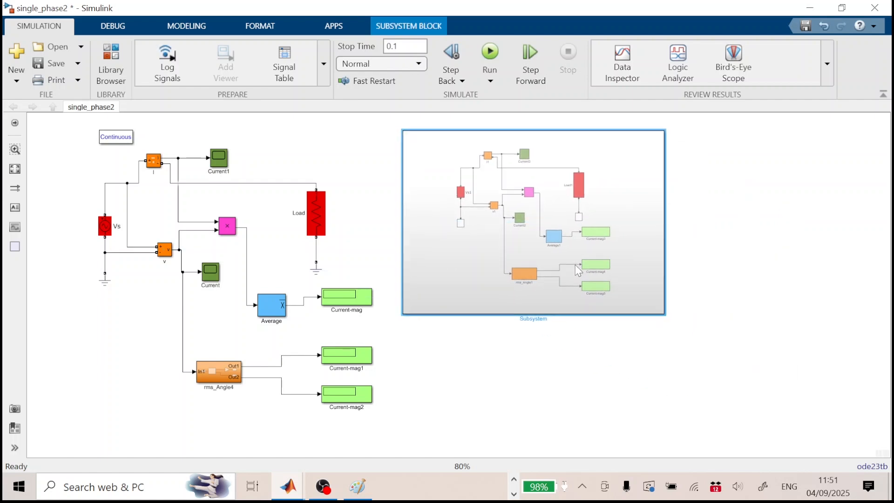
{"action": "left_click_drag", "start_coordinate": [666, 318], "coordinate": [702, 356]}
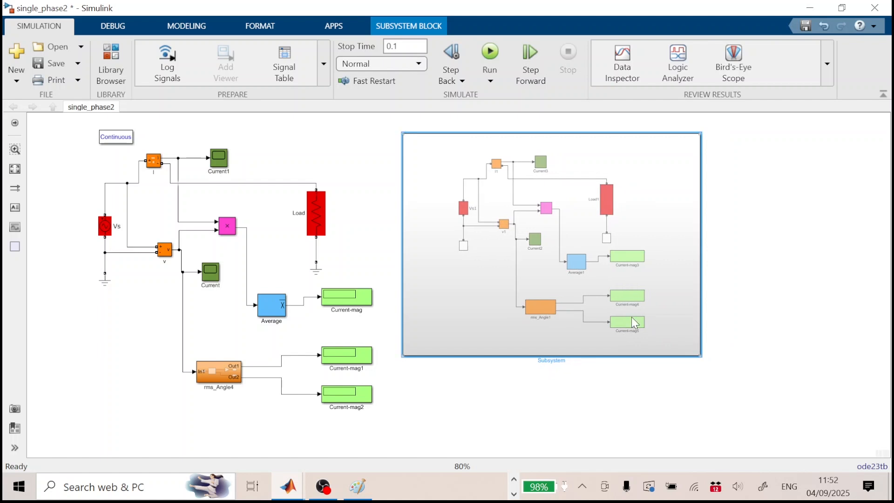
{"action": "left_click_drag", "start_coordinate": [644, 329], "coordinate": [703, 350]}
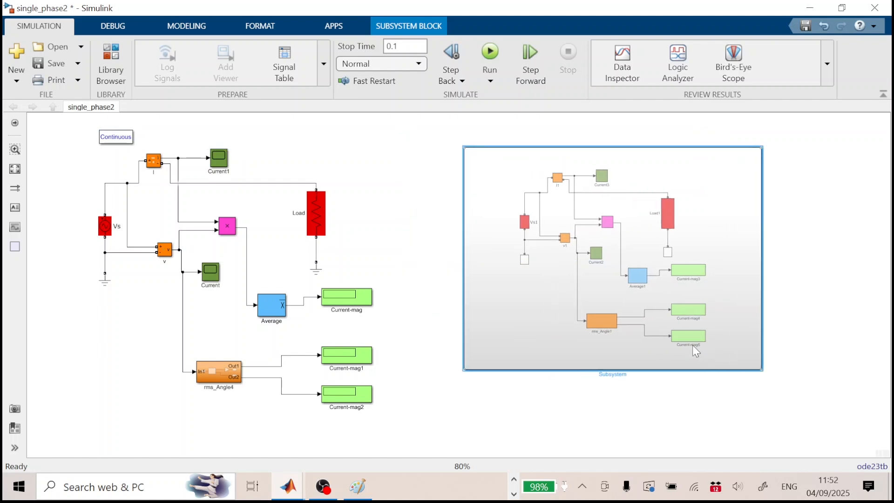
Add Single-phase2.png as the subsystem's mask icon image with opaque transparency.
{"action": "right_click", "coordinate": [633, 250]}
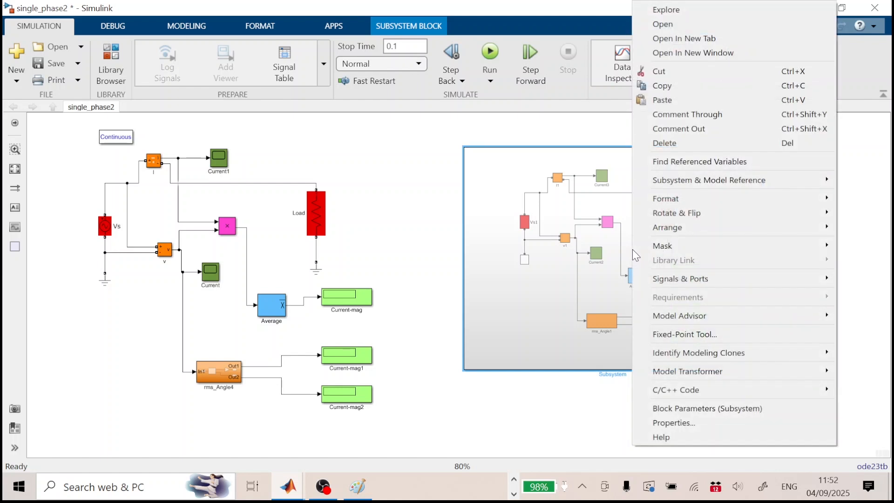
{"action": "mouse_move", "coordinate": [648, 243]}
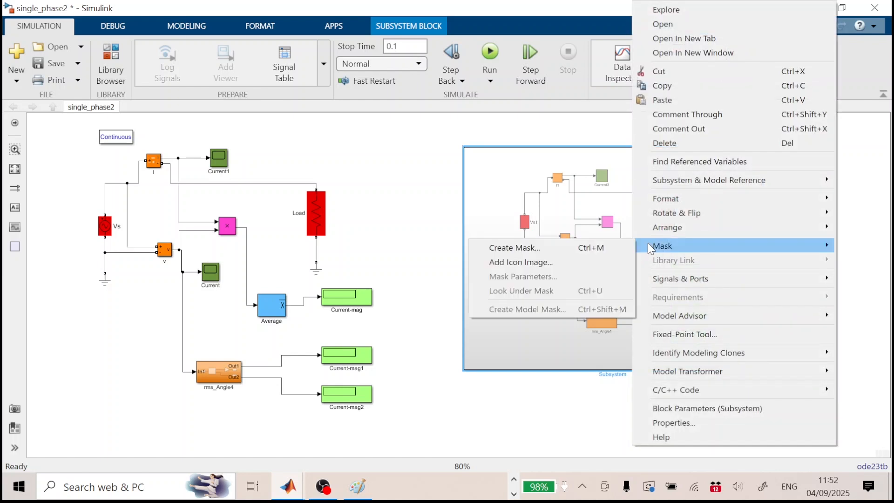
{"action": "left_click", "coordinate": [554, 261]}
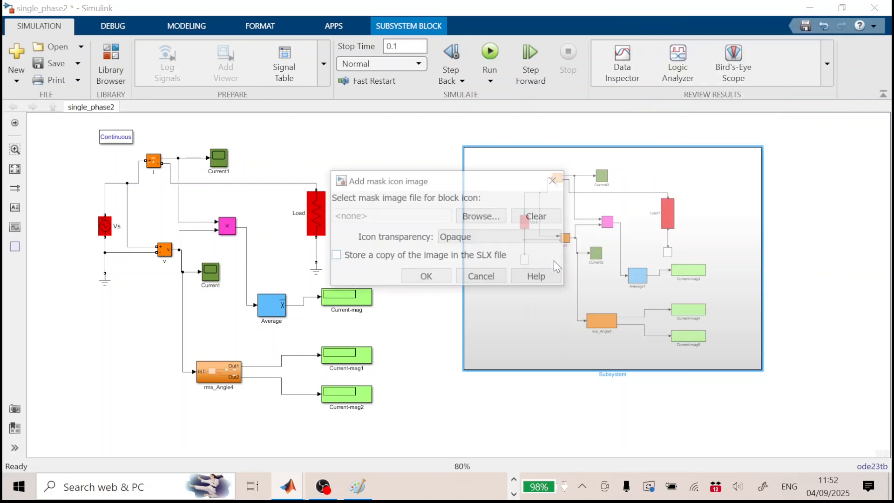
{"action": "left_click", "coordinate": [474, 217]}
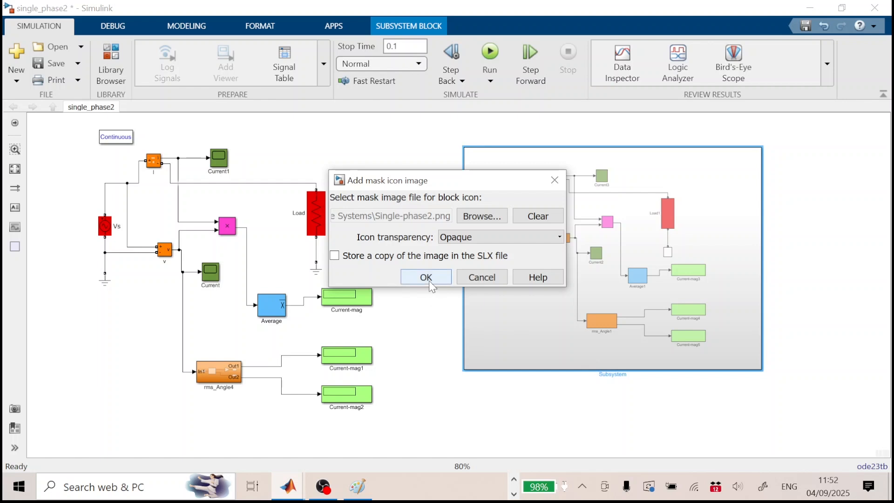
{"action": "left_click", "coordinate": [435, 278]}
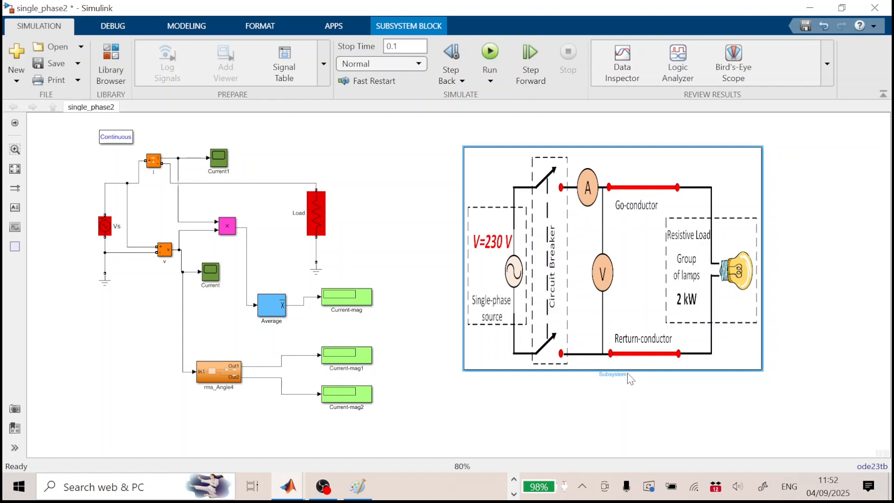
Rename the subsystem block to "circuit diagram".
{"action": "double_click", "coordinate": [612, 375]}
{"action": "key", "text": "BackSpace"}
{"action": "type", "text": "circuit diagram"}
{"action": "left_click", "coordinate": [618, 415]}
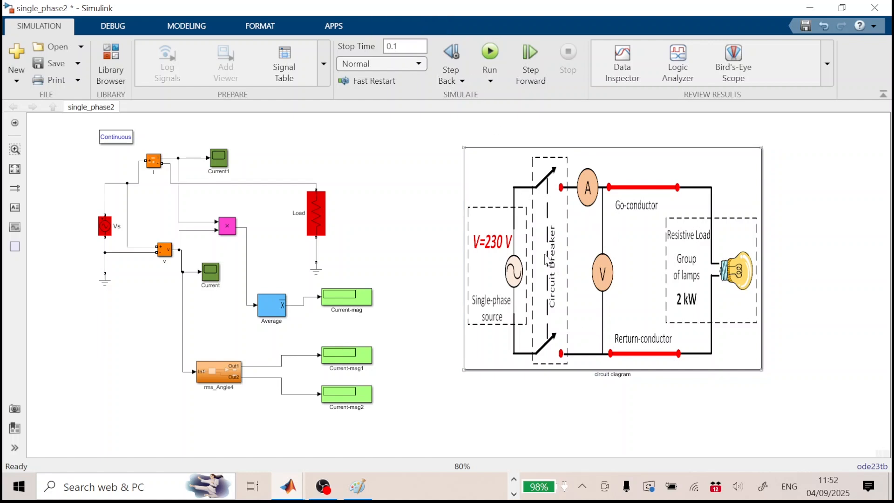
Delete all the contents inside the circuit diagram subsystem and return to the top level of the model.
{"action": "left_click", "coordinate": [346, 260]}
{"action": "left_click", "coordinate": [557, 245]}
{"action": "double_click", "coordinate": [558, 246]}
{"action": "left_click_drag", "start_coordinate": [642, 406], "coordinate": [279, 142]}
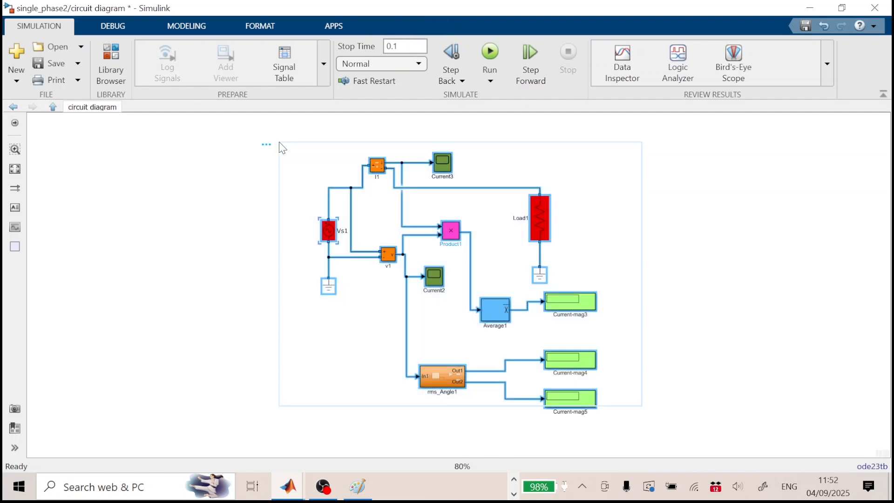
{"action": "key", "text": "Delete"}
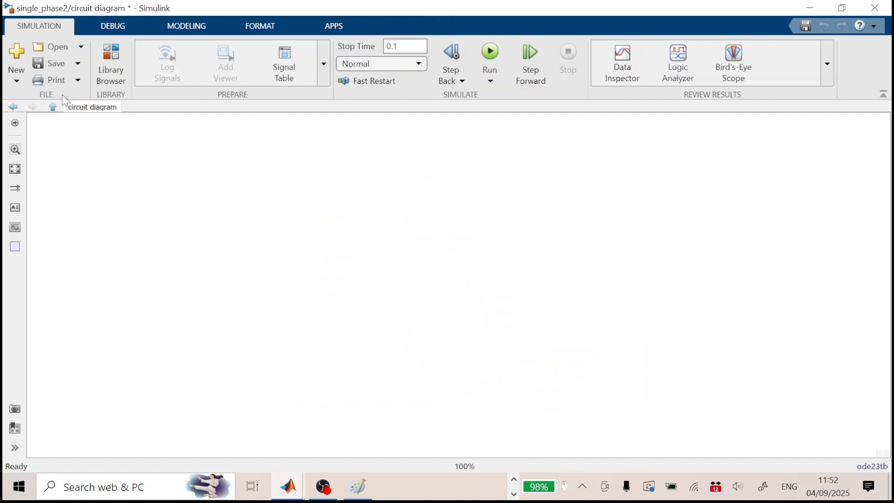
{"action": "left_click", "coordinate": [53, 107]}
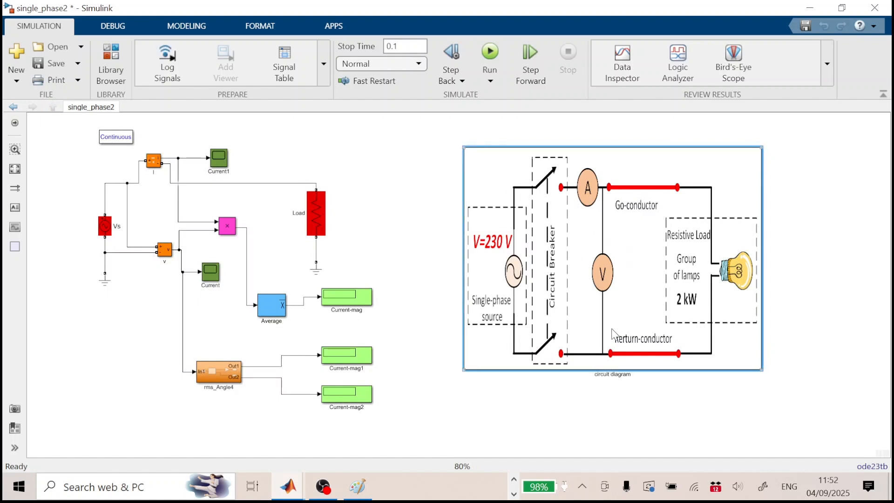
Replace the circuit diagram block's mask icon image with mine.png and shrink the block to less than half its width.
{"action": "left_click", "coordinate": [641, 274]}
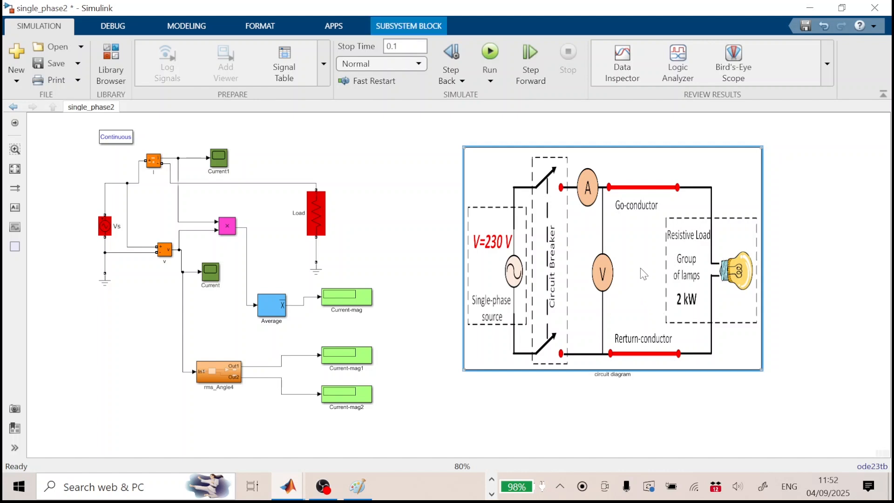
{"action": "right_click", "coordinate": [641, 267]}
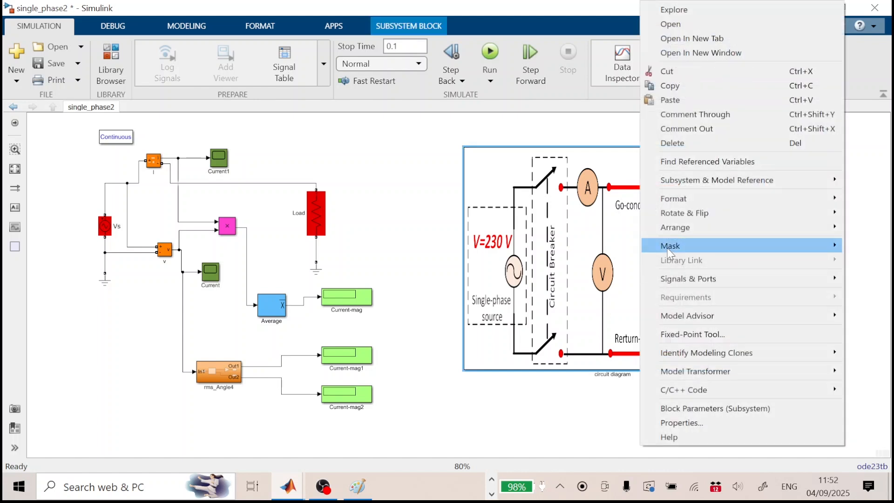
{"action": "mouse_move", "coordinate": [671, 254]}
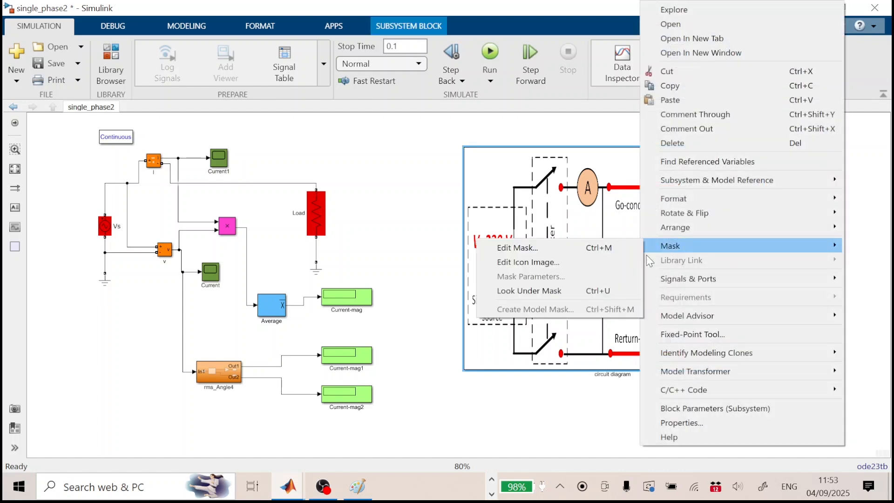
{"action": "left_click", "coordinate": [559, 265]}
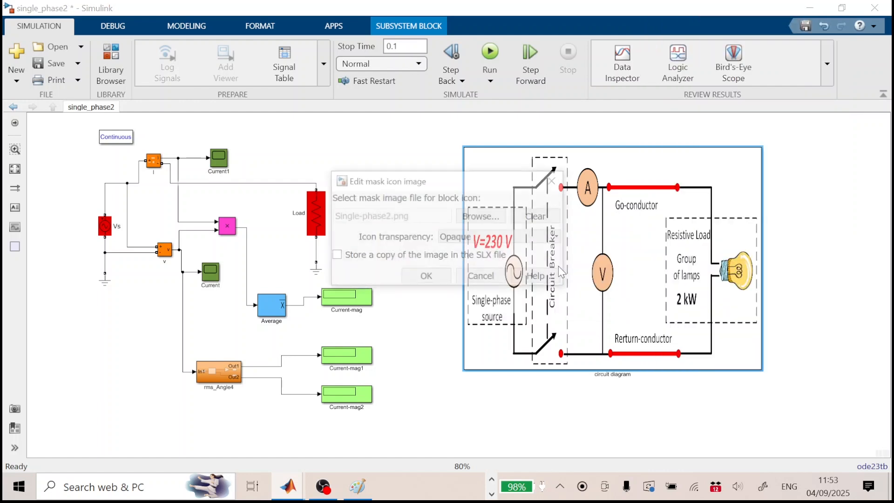
{"action": "left_click", "coordinate": [483, 217]}
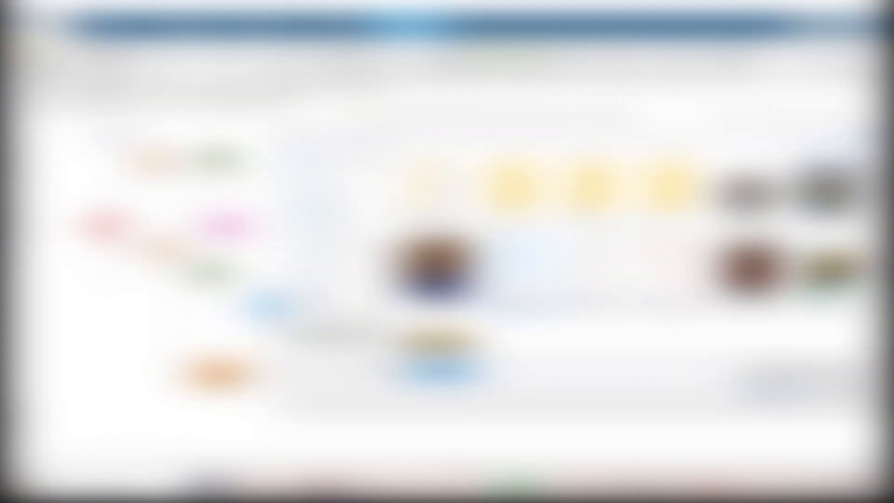
{"action": "left_click", "coordinate": [438, 275]}
{"action": "left_click", "coordinate": [783, 386]}
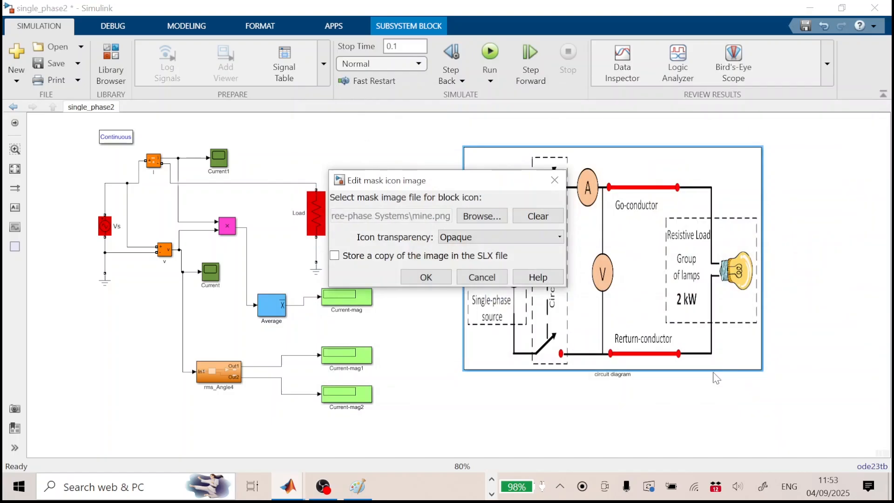
{"action": "left_click", "coordinate": [441, 279]}
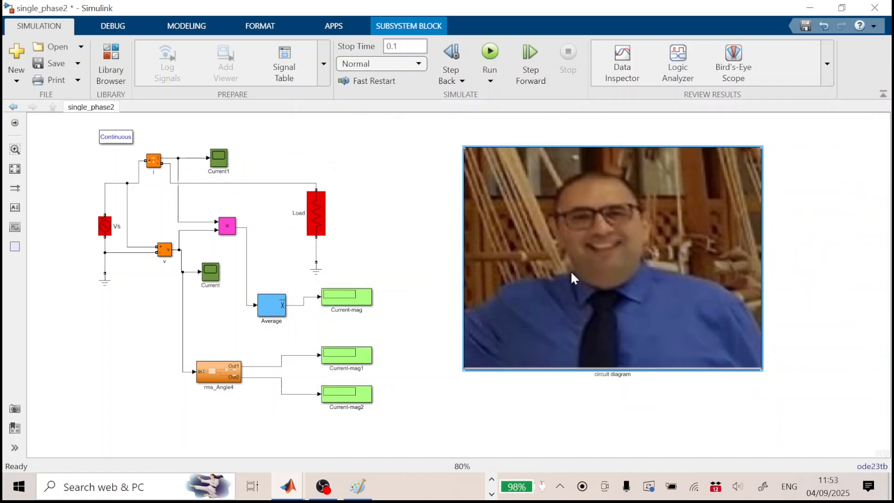
{"action": "left_click_drag", "start_coordinate": [761, 369], "coordinate": [593, 248]}
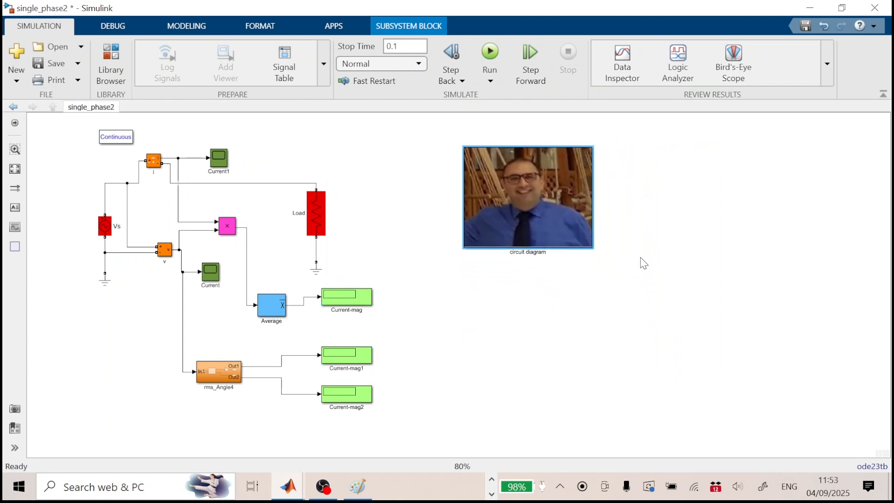
Make the rms_Angle4 block taller and add Voltmeter.png as its mask icon image.
{"action": "left_click", "coordinate": [216, 379]}
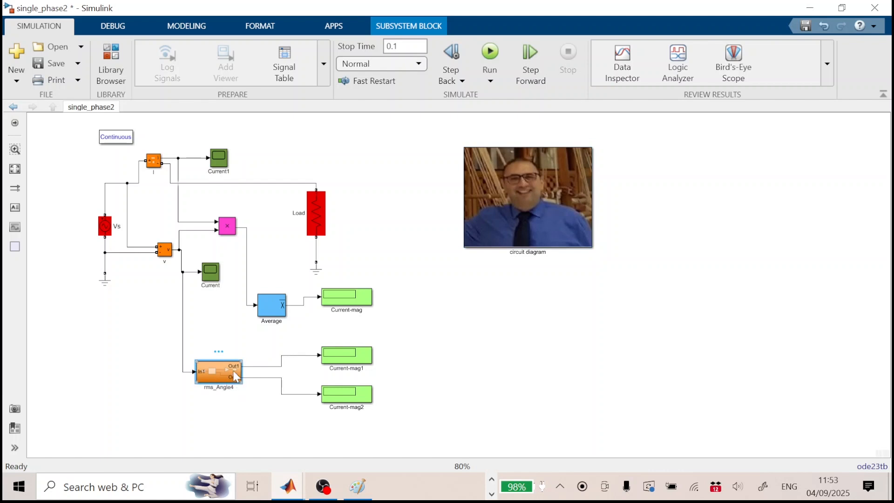
{"action": "left_click_drag", "start_coordinate": [241, 382], "coordinate": [250, 432]}
{"action": "right_click", "coordinate": [220, 405]}
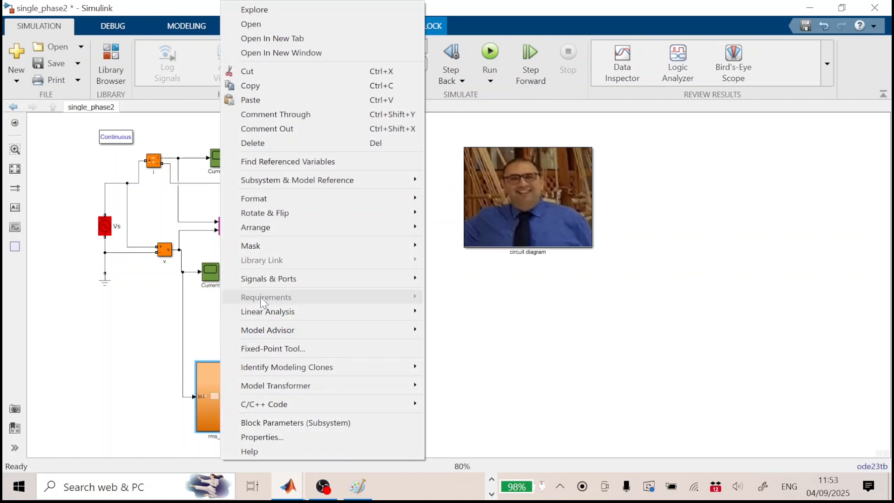
{"action": "mouse_move", "coordinate": [256, 247]}
{"action": "left_click", "coordinate": [444, 258]}
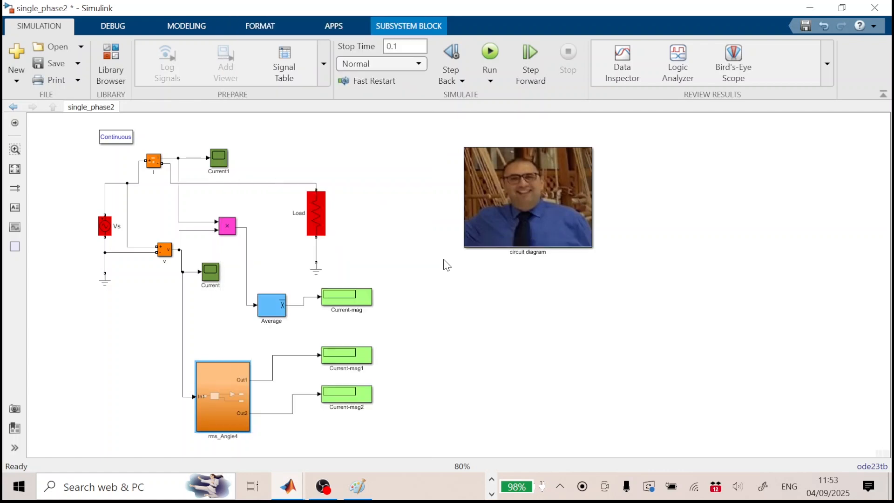
{"action": "left_click", "coordinate": [482, 215]}
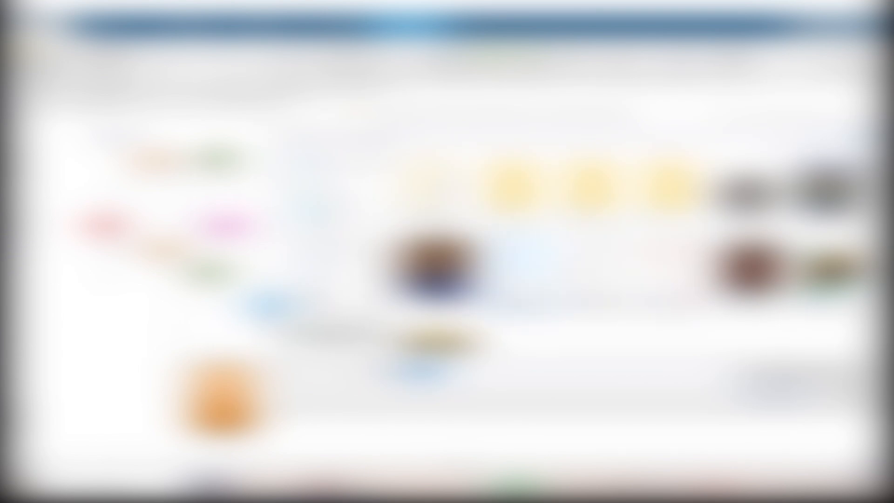
{"action": "scroll", "coordinate": [518, 261], "scroll_direction": "down", "scroll_amount": 2}
{"action": "left_click", "coordinate": [439, 305]}
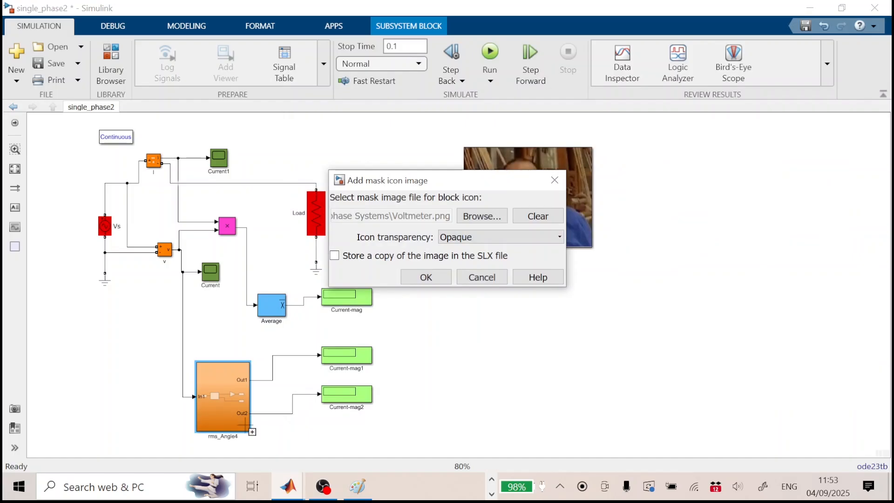
{"action": "left_click", "coordinate": [408, 276]}
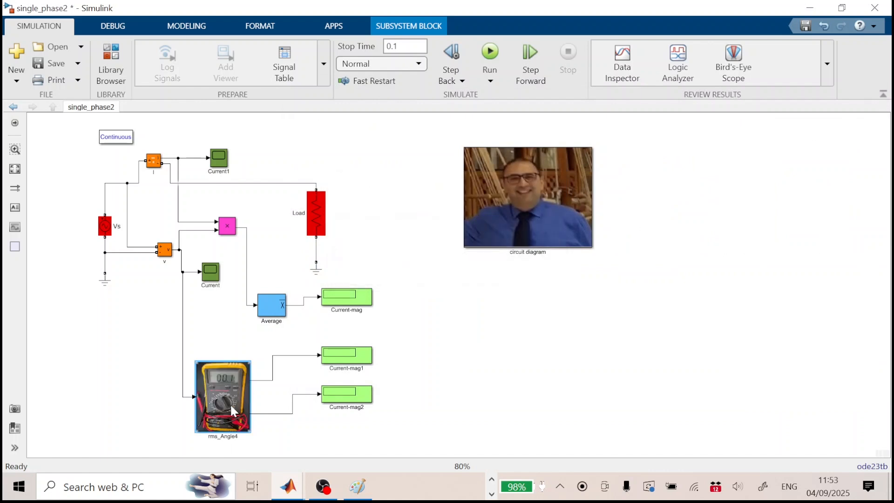
{"action": "left_click", "coordinate": [442, 309]}
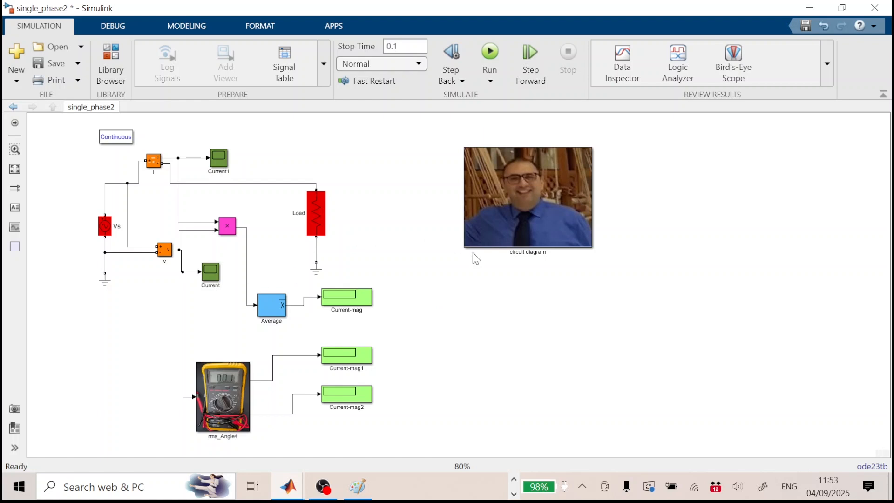
{"action": "left_click", "coordinate": [546, 253]}
{"action": "right_click", "coordinate": [552, 217]}
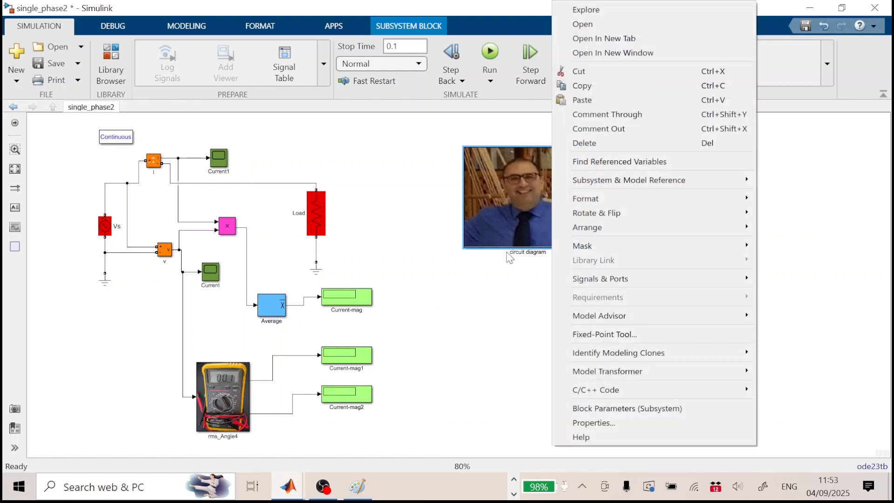
{"action": "left_click", "coordinate": [495, 296]}
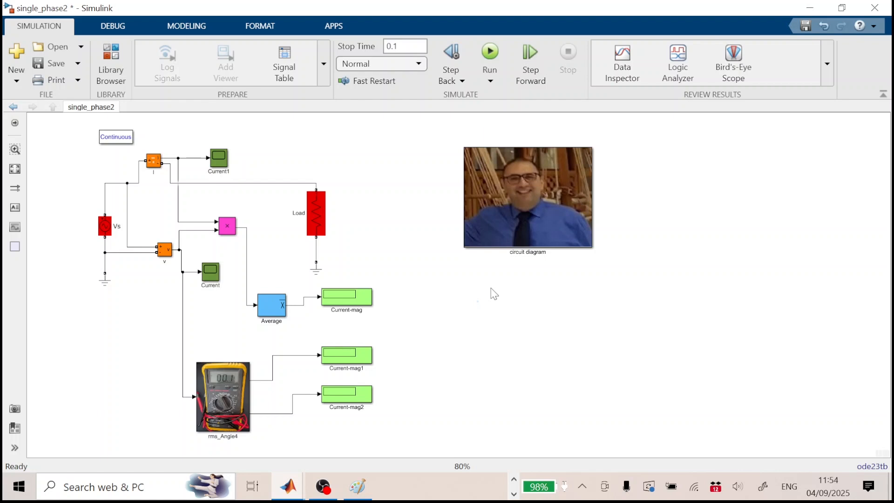
Return to the single_phase model to view the finished circuit beside its diagram.
{"action": "left_click", "coordinate": [282, 492]}
{"action": "left_click", "coordinate": [238, 387]}
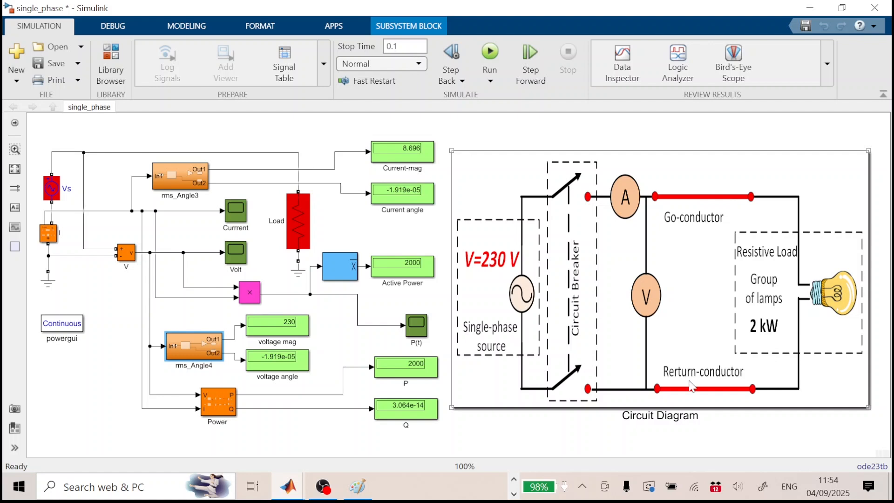
{"action": "left_click", "coordinate": [440, 344]}
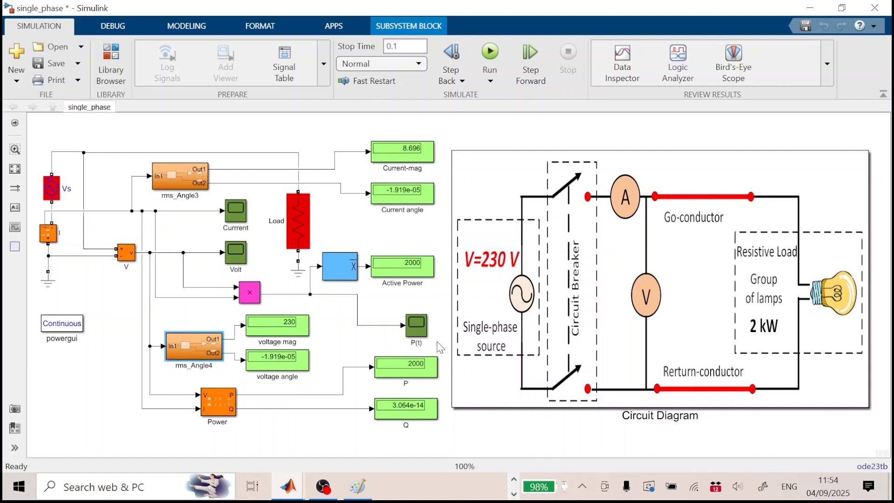